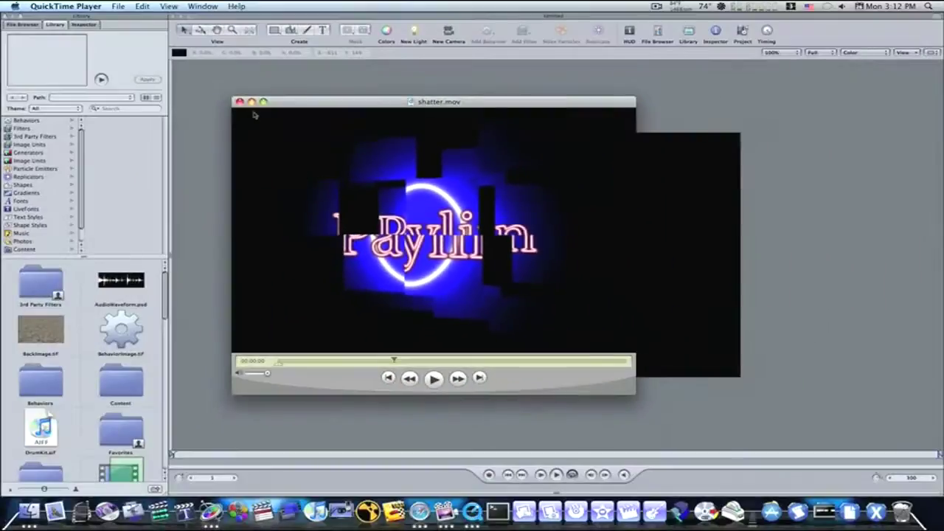
Step: Close the QuickTime preview, drop the Paylin logo on the canvas and stretch it to fill the frame
{"action": "left_click", "coordinate": [239, 102]}
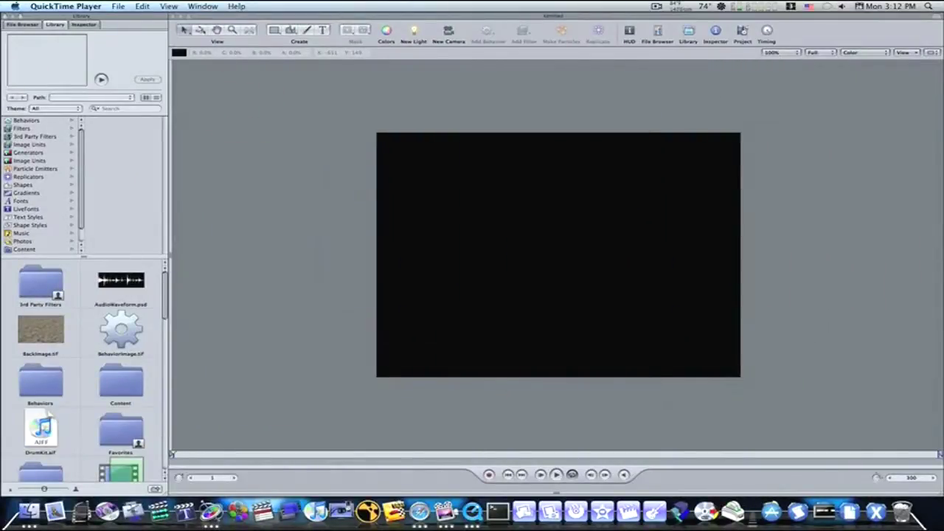
{"action": "left_click_drag", "start_coordinate": [242, 101], "coordinate": [559, 255]}
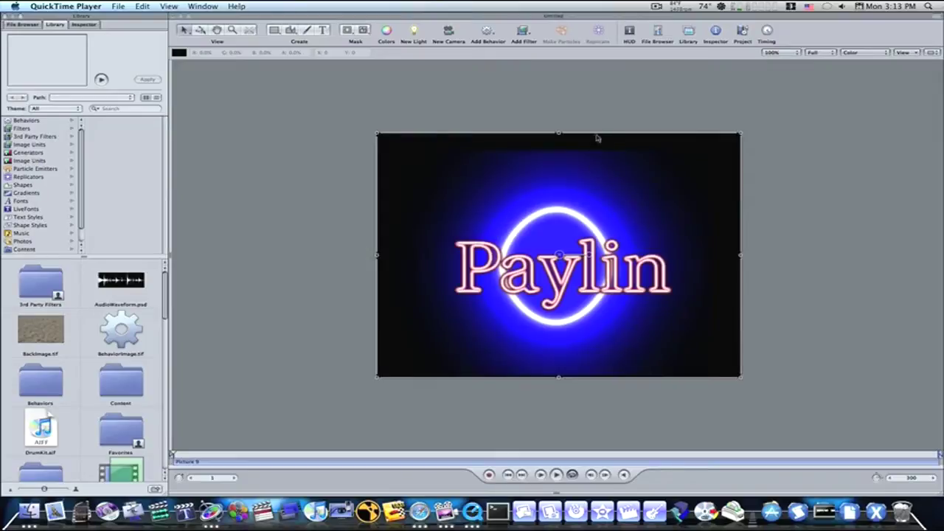
{"action": "left_click_drag", "start_coordinate": [558, 135], "coordinate": [558, 114]}
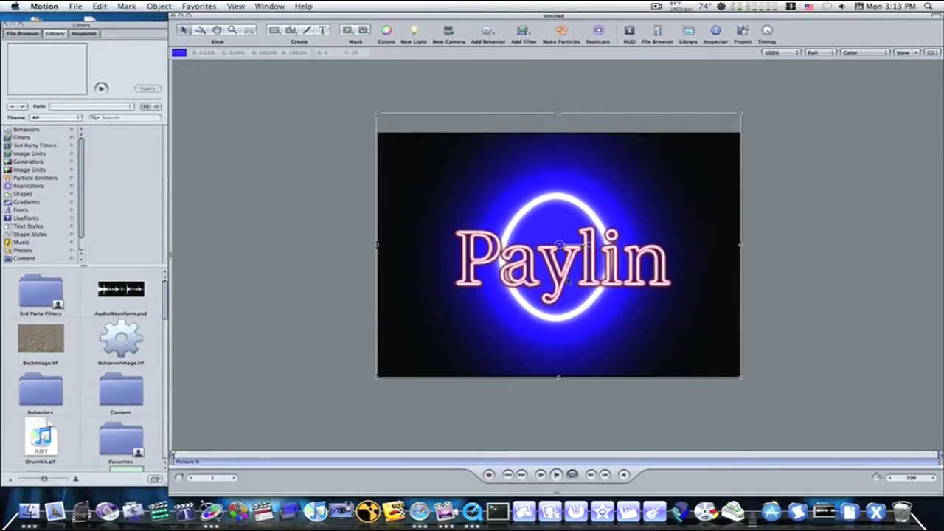
{"action": "mouse_move", "coordinate": [559, 379]}
{"action": "left_mouse_down"}
{"action": "mouse_move", "coordinate": [558, 390]}
{"action": "mouse_move", "coordinate": [558, 381]}
{"action": "left_mouse_up"}
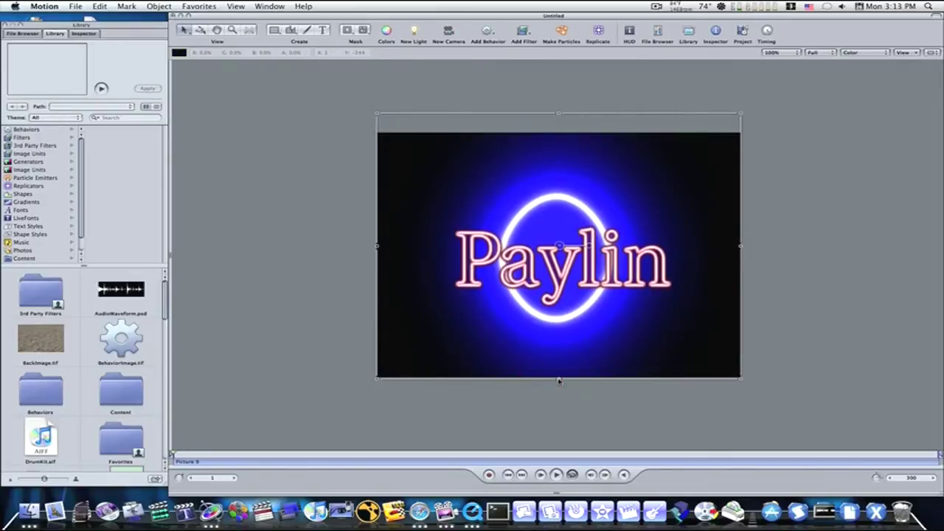
{"action": "left_click_drag", "start_coordinate": [140, 30], "coordinate": [140, 21]}
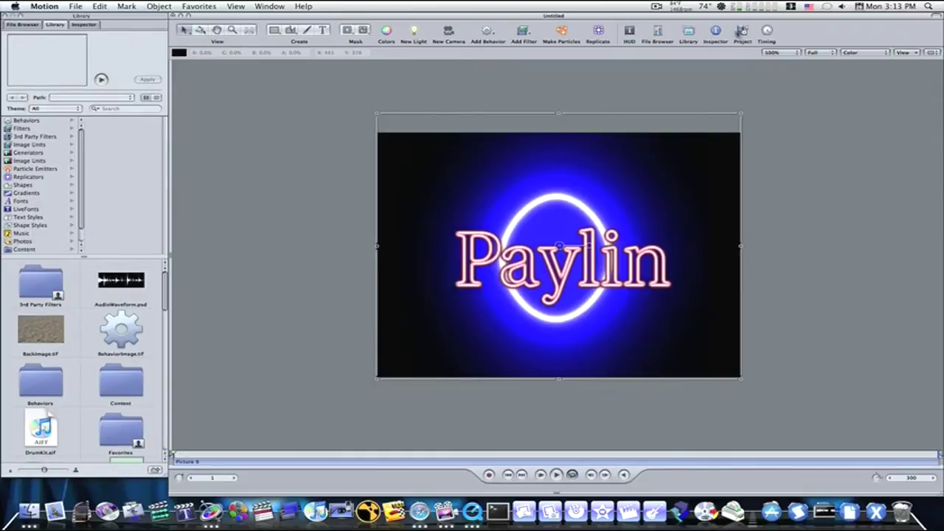
Step: In the Layers list, duplicate Picture 9 until the group holds four Paylin picture layers
{"action": "left_click", "coordinate": [740, 31]}
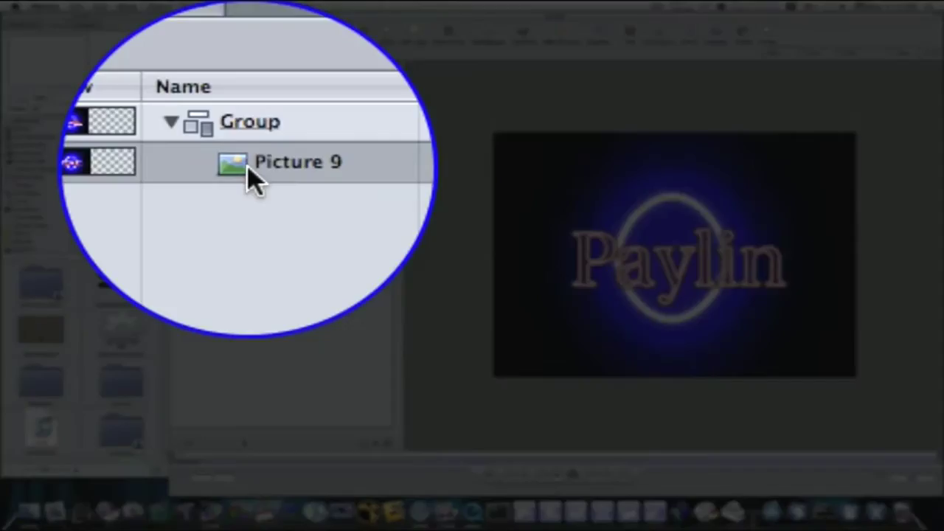
{"action": "left_click", "coordinate": [249, 109]}
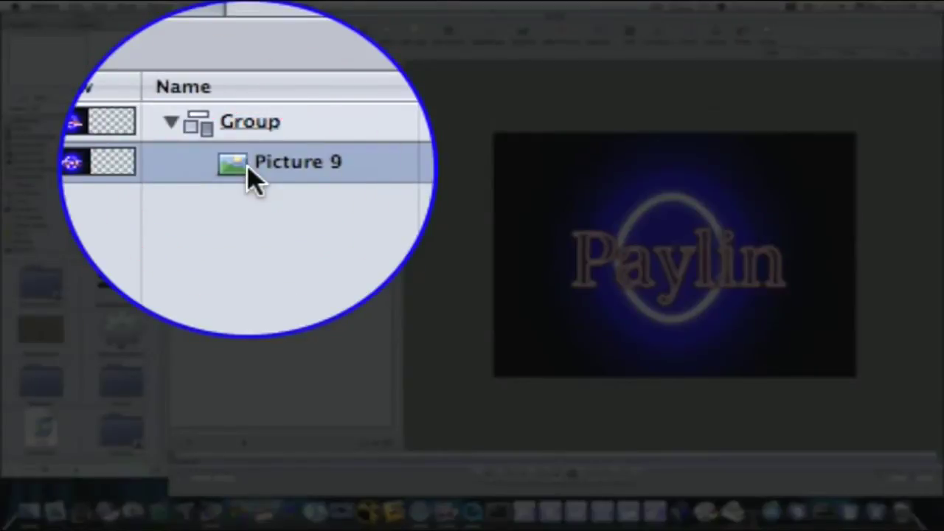
{"action": "key", "text": "super+d"}
{"action": "key", "text": "super+d"}
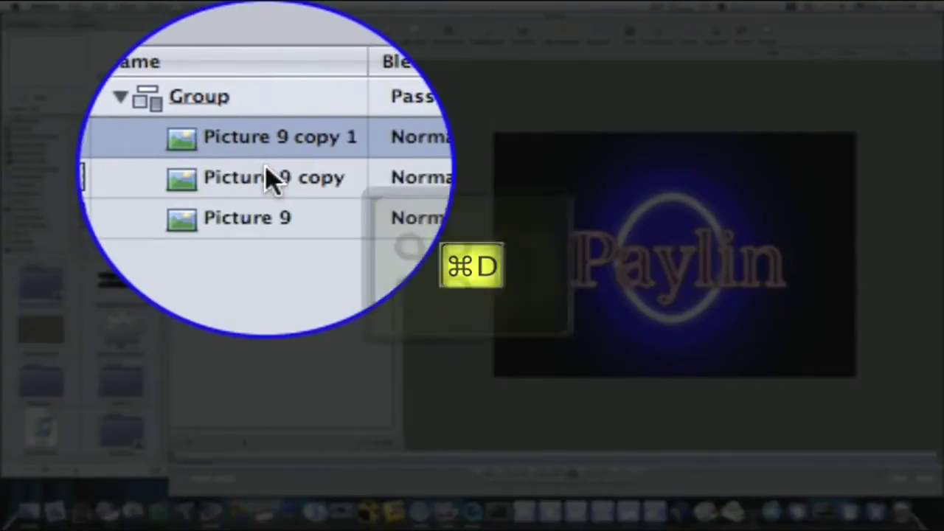
{"action": "key", "text": "super+d"}
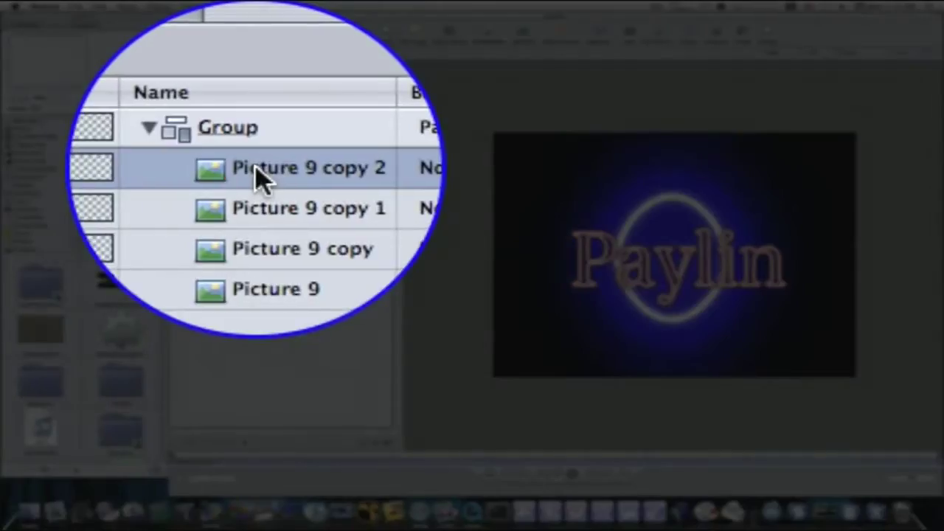
{"action": "double_click", "coordinate": [256, 108]}
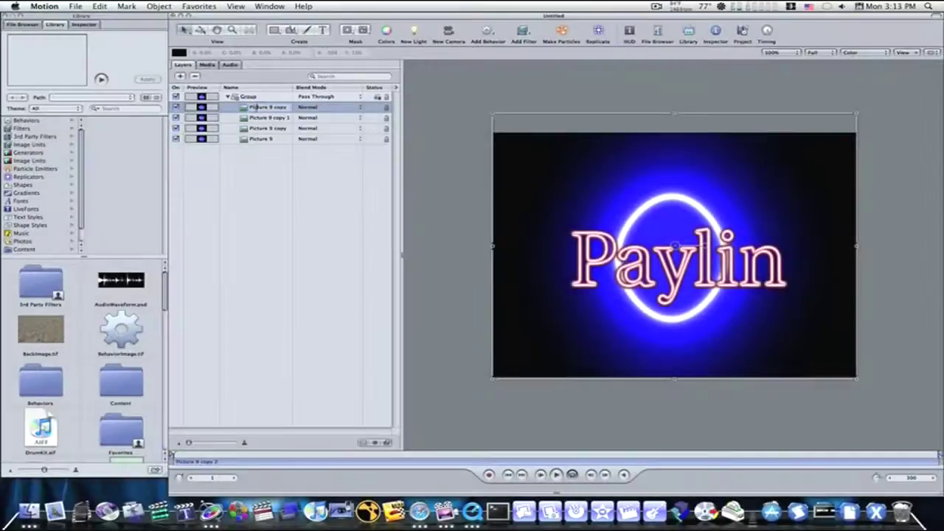
Step: Select Picture 9 copy 2 and draw a rectangle mask over the logo's top-left quarter
{"action": "left_click", "coordinate": [258, 198]}
{"action": "left_click", "coordinate": [247, 107]}
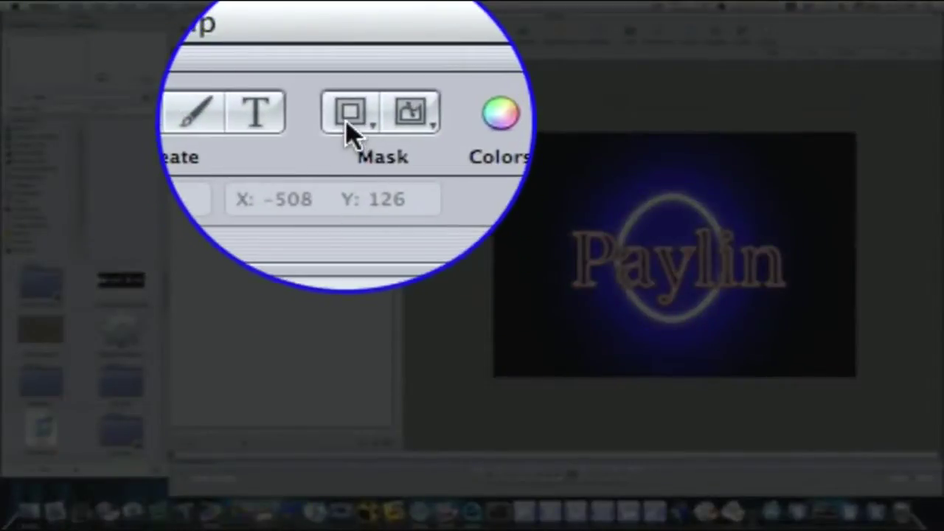
{"action": "left_click", "coordinate": [347, 30]}
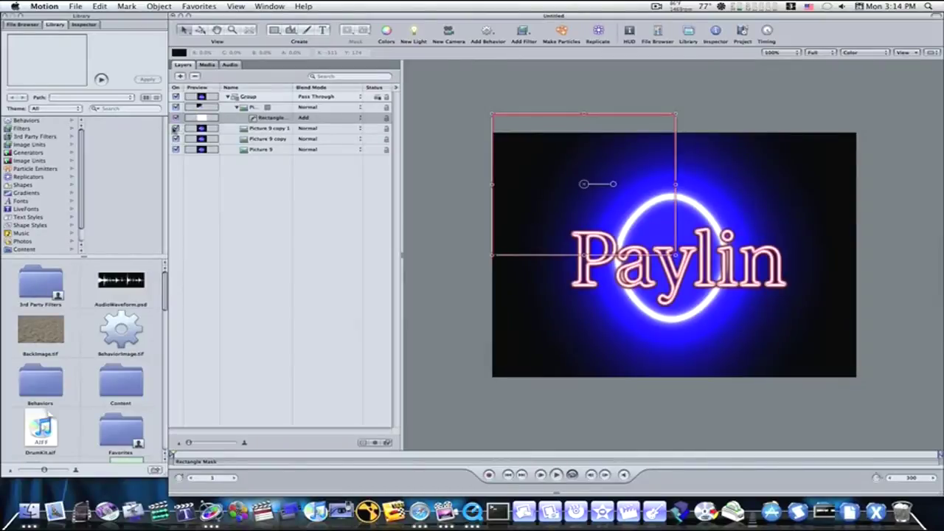
Step: Hide the Picture 9 copy 1, Picture 9 copy and Picture 9 layers
{"action": "left_click", "coordinate": [176, 128]}
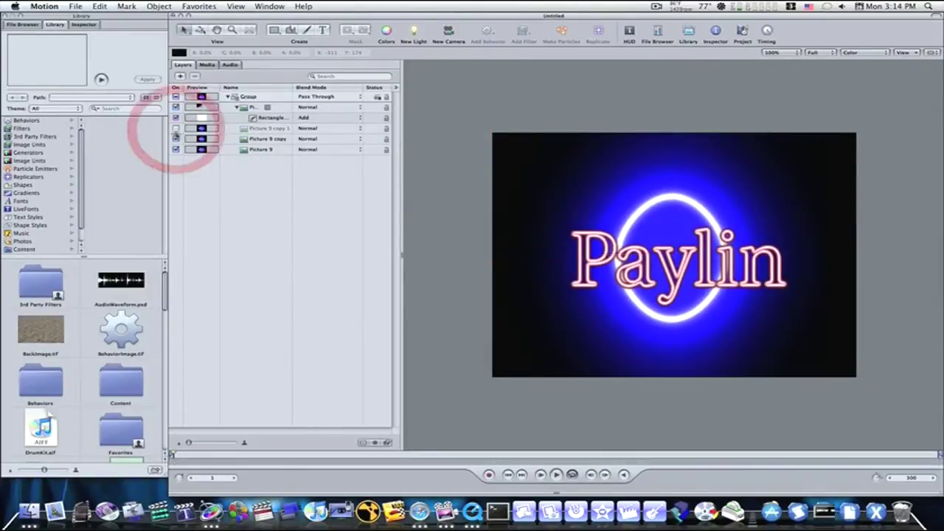
{"action": "left_click", "coordinate": [176, 139]}
{"action": "left_click", "coordinate": [175, 149]}
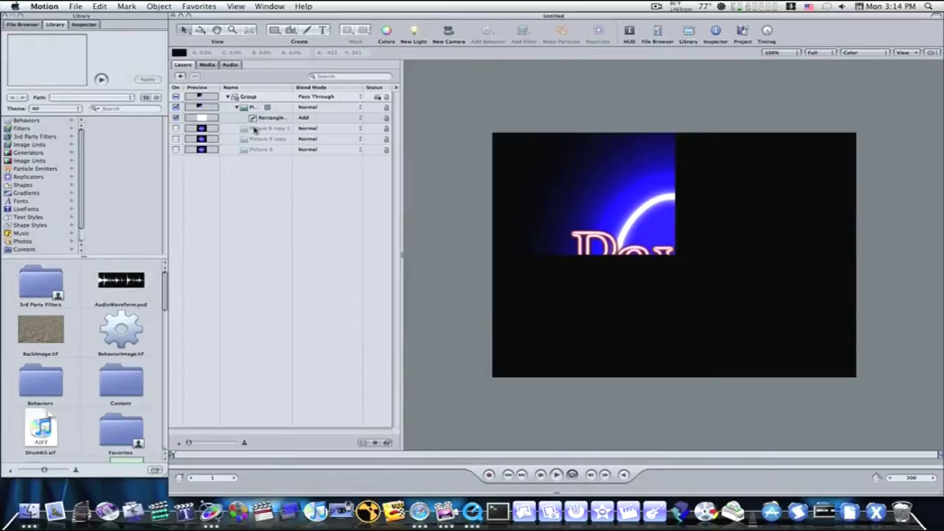
Step: Duplicate the Rectangle Mask three times and move each copy under a different picture layer
{"action": "left_click", "coordinate": [256, 119]}
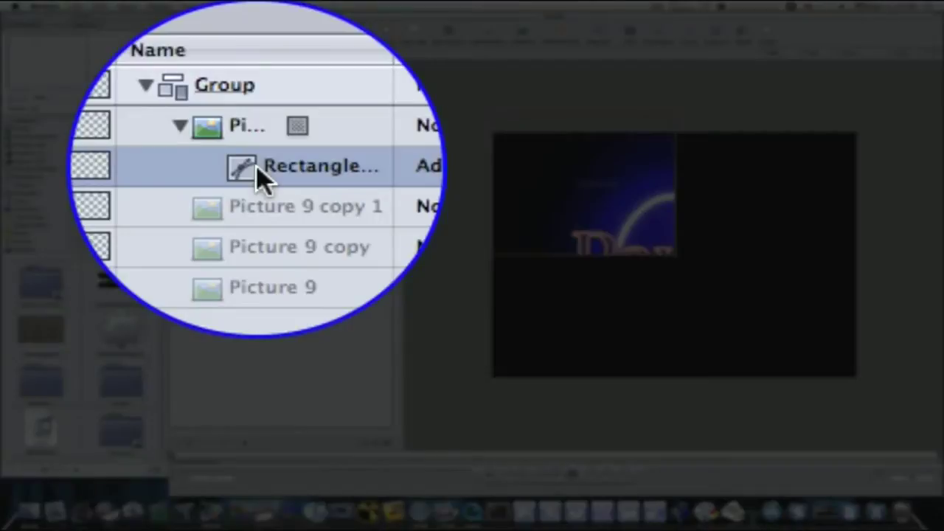
{"action": "key", "text": "super+d"}
{"action": "key", "text": "super+d"}
{"action": "key", "text": "super+d"}
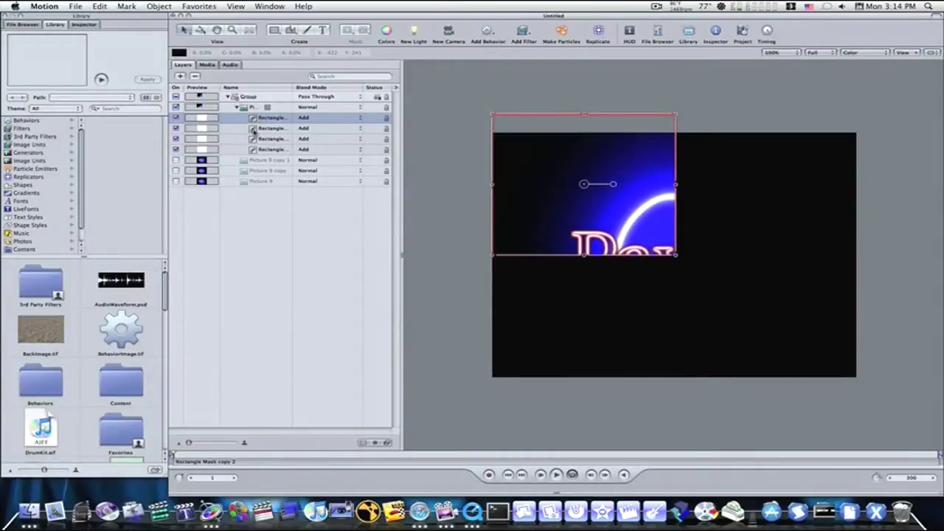
{"action": "left_click_drag", "start_coordinate": [254, 130], "coordinate": [253, 179]}
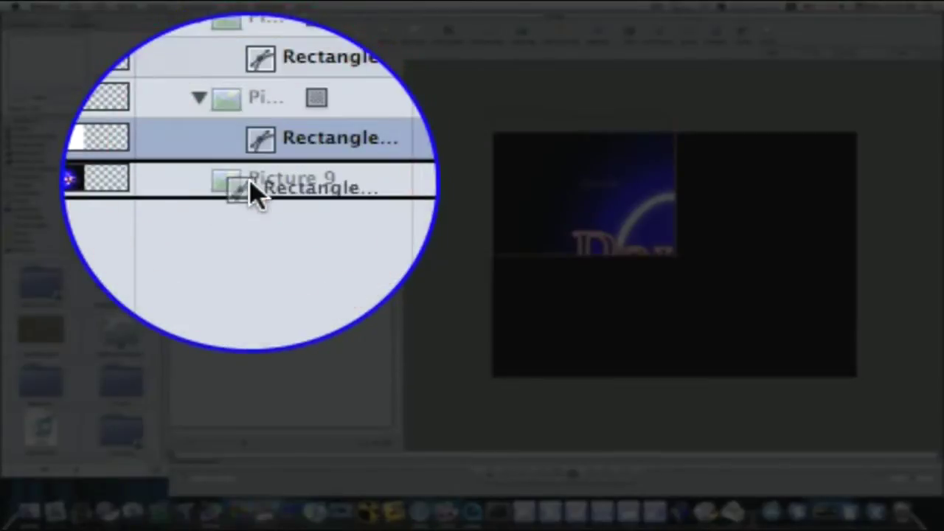
{"action": "left_click_drag", "start_coordinate": [250, 194], "coordinate": [251, 186]}
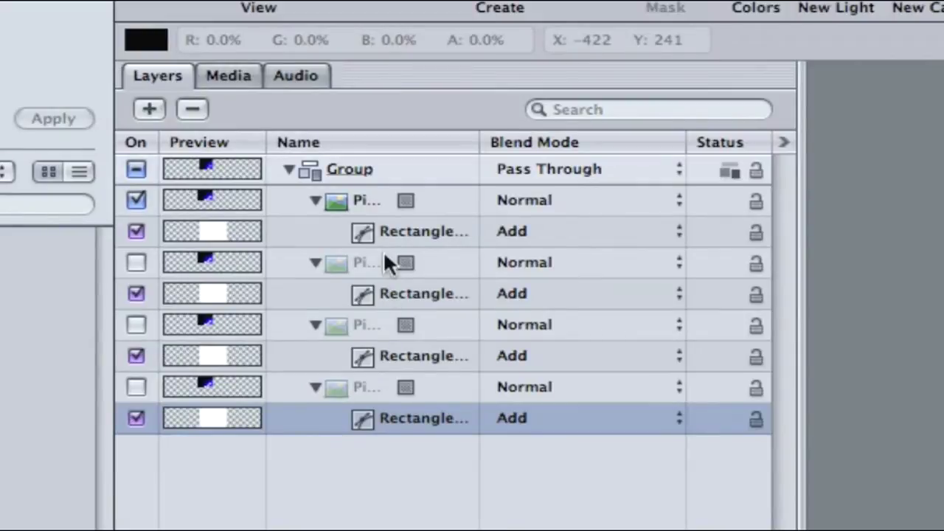
{"action": "left_click", "coordinate": [449, 238]}
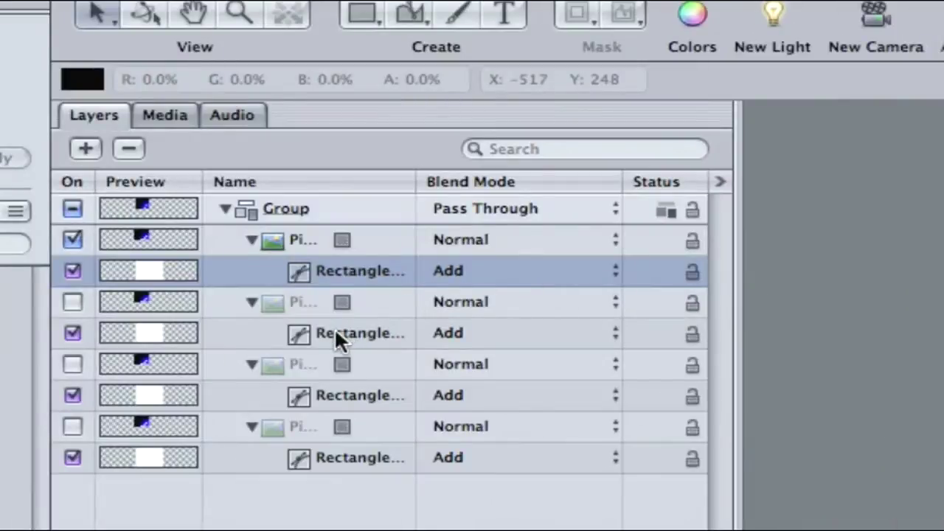
Step: Turn the second, third and fourth picture layers back on
{"action": "left_click", "coordinate": [334, 328]}
{"action": "left_click", "coordinate": [72, 301]}
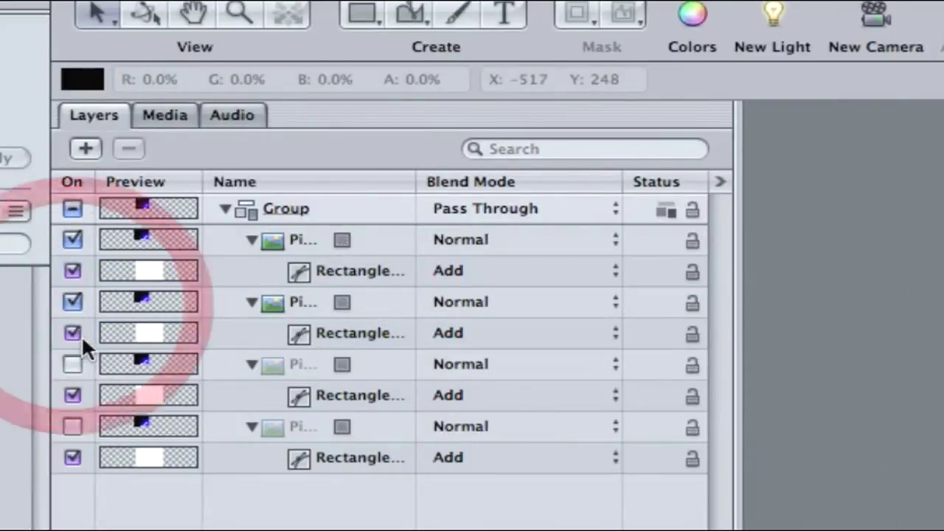
{"action": "left_click", "coordinate": [72, 363]}
{"action": "left_click", "coordinate": [73, 426]}
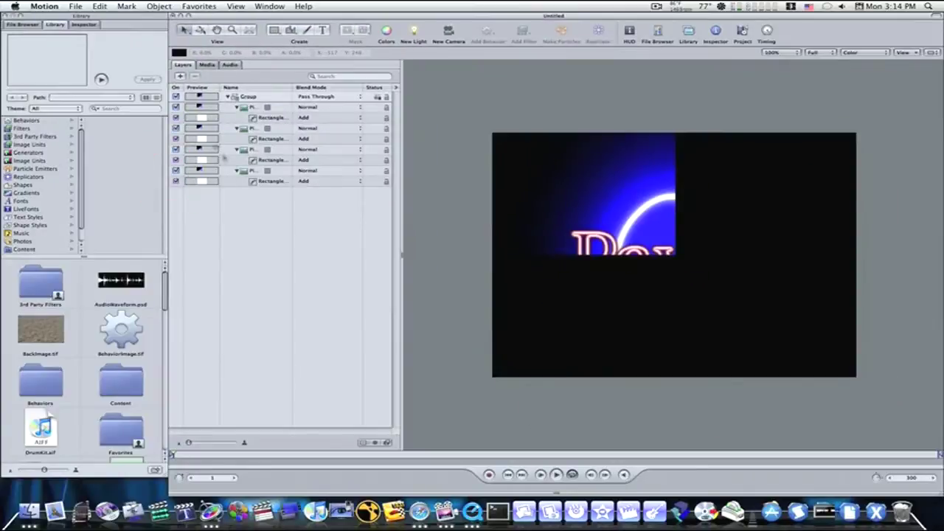
Step: Drag each piece's rectangle mask to its own quarter, such as upper-right and lower-right
{"action": "left_click", "coordinate": [267, 118]}
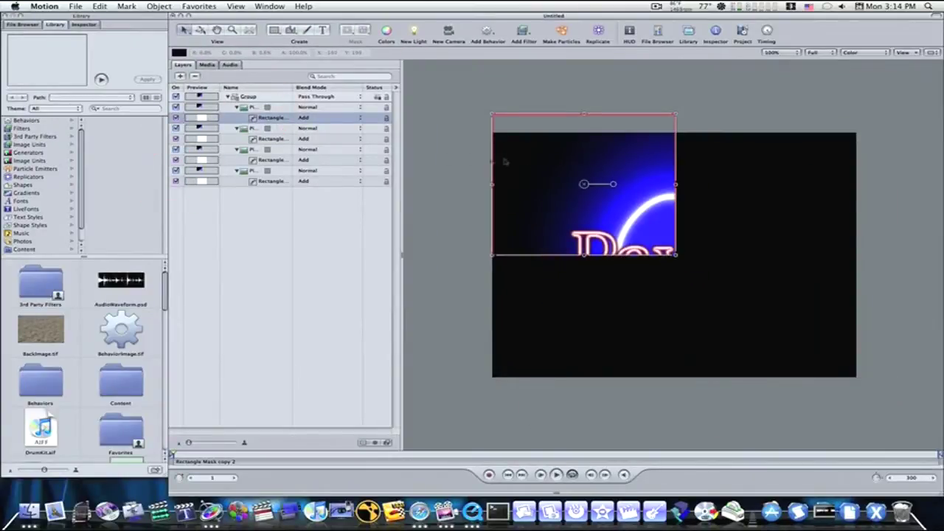
{"action": "left_click", "coordinate": [270, 140]}
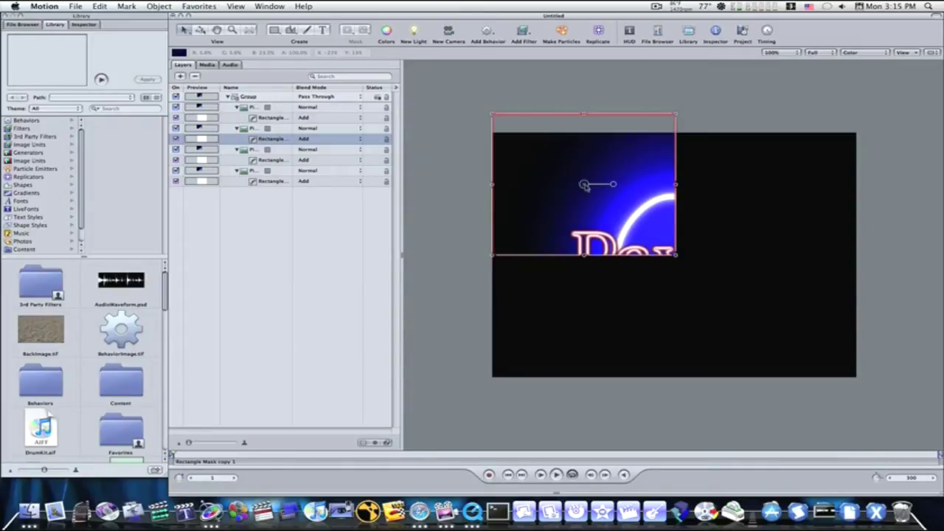
{"action": "left_click_drag", "start_coordinate": [584, 185], "coordinate": [767, 186]}
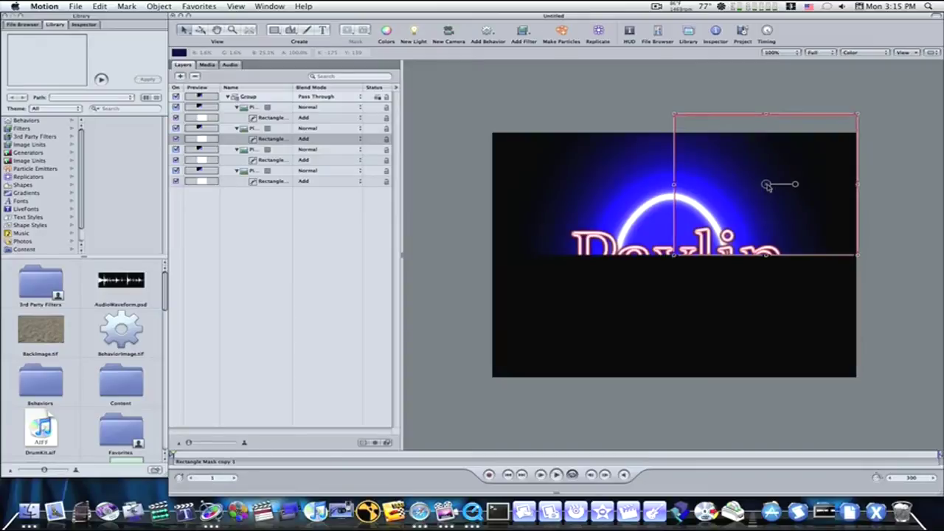
{"action": "left_click", "coordinate": [900, 225]}
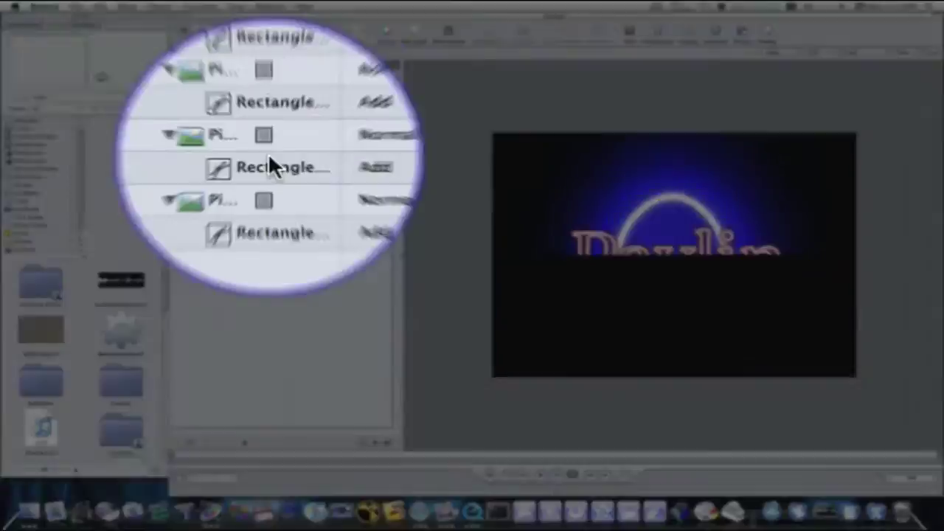
{"action": "left_click", "coordinate": [274, 160]}
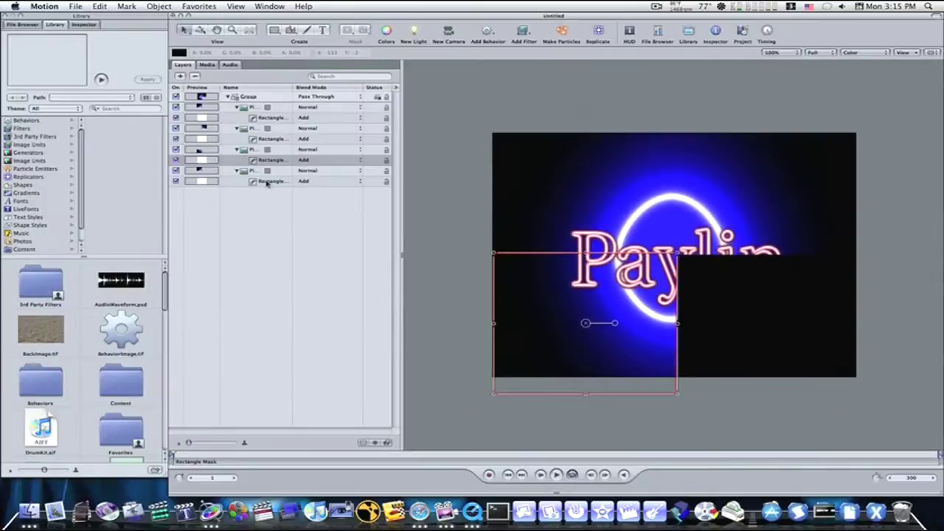
{"action": "left_click", "coordinate": [266, 180]}
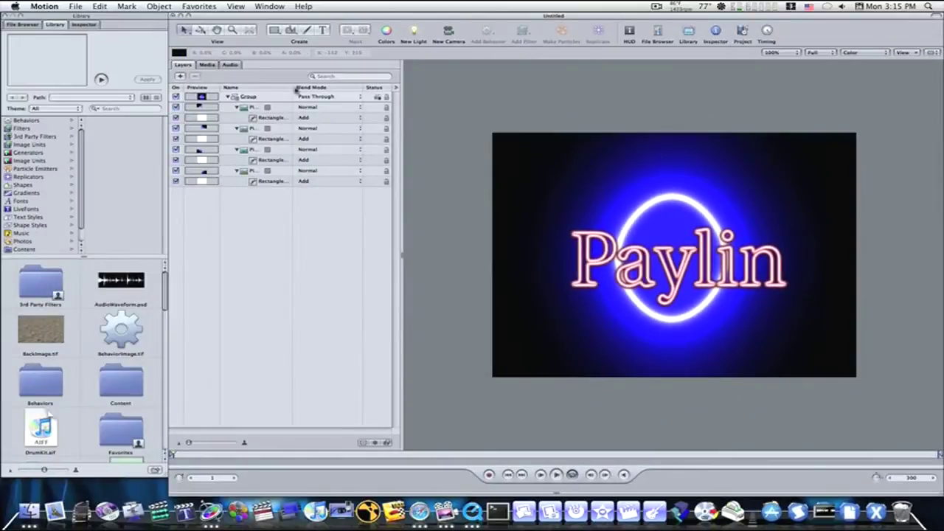
Step: Collapse the group, add a camera with Switch to 3D, and orbit the view
{"action": "left_click", "coordinate": [228, 97]}
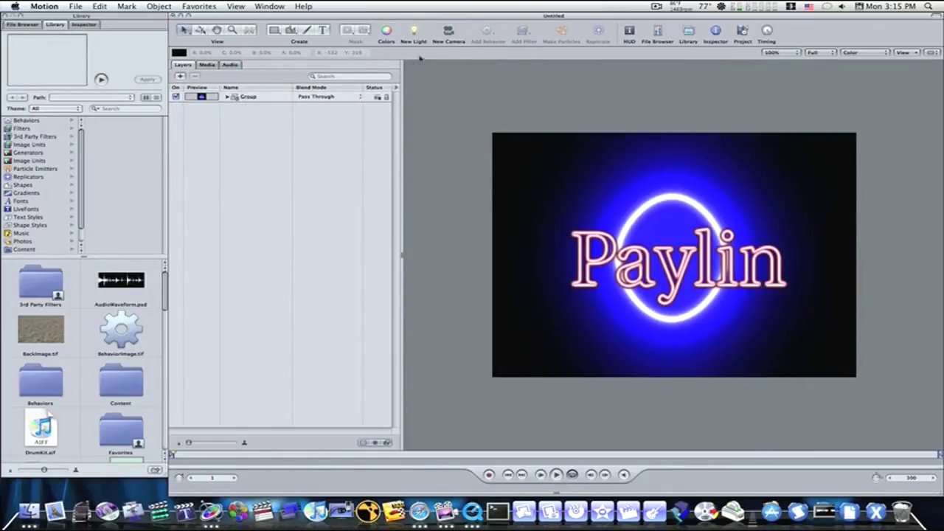
{"action": "left_click", "coordinate": [448, 34]}
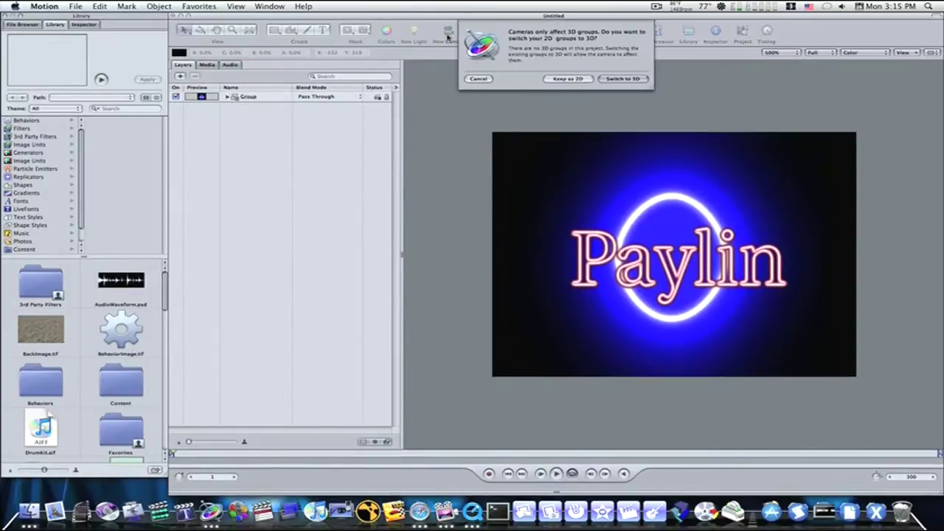
{"action": "left_click", "coordinate": [620, 79]}
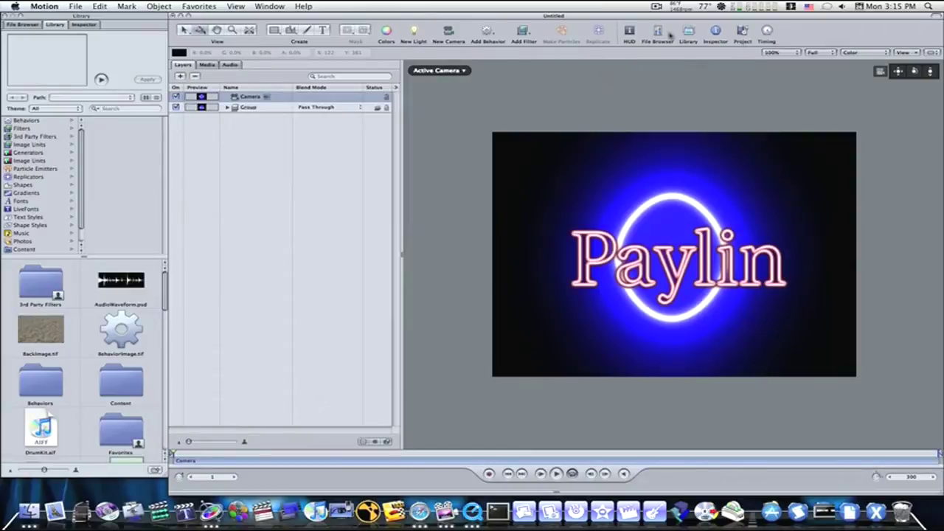
{"action": "left_click_drag", "start_coordinate": [915, 71], "coordinate": [504, 66]}
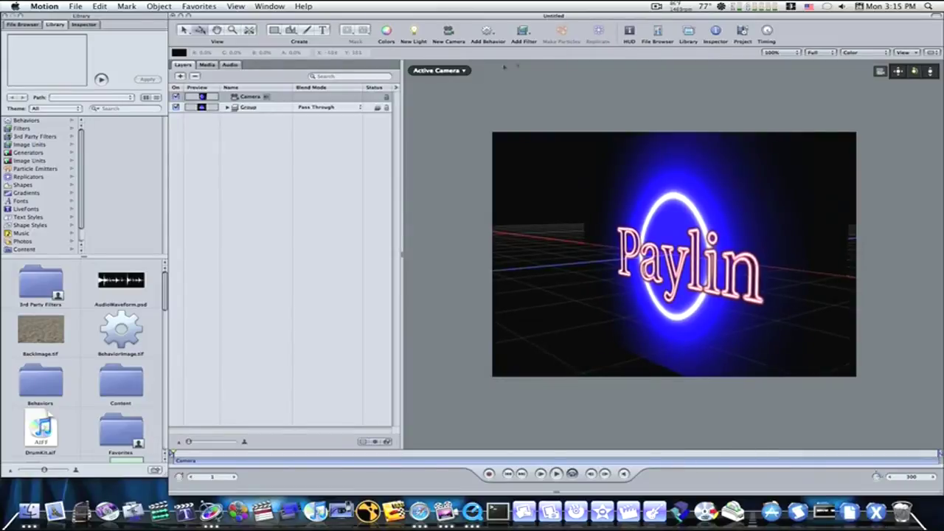
{"action": "left_click", "coordinate": [233, 107]}
Step: Reset the view head-on and shrink the first logo piece's replicator grid to a single copy
{"action": "left_click", "coordinate": [227, 108]}
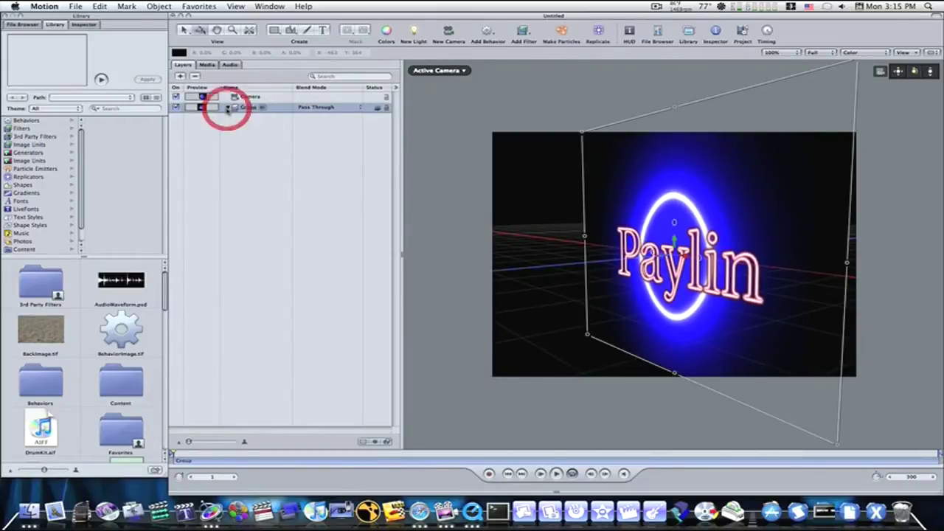
{"action": "left_click", "coordinate": [251, 120]}
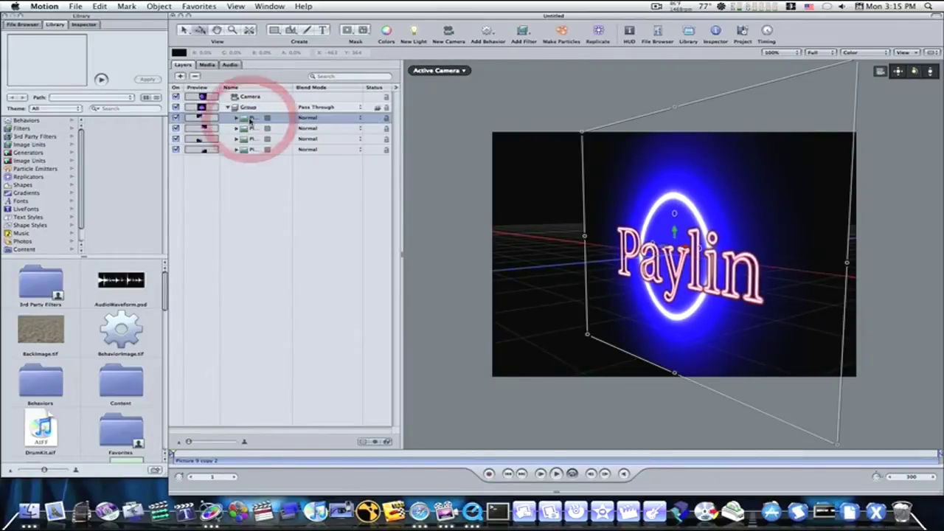
{"action": "double_click", "coordinate": [898, 72]}
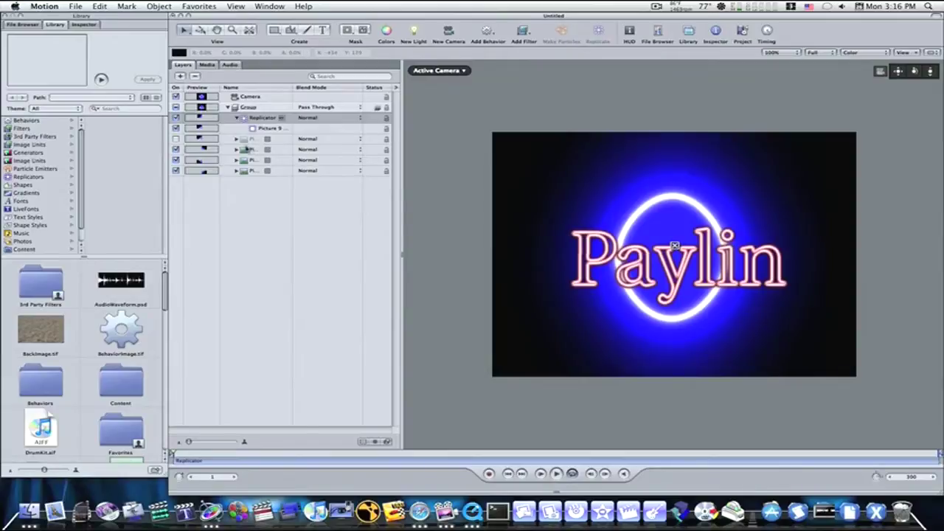
{"action": "left_click", "coordinate": [176, 139]}
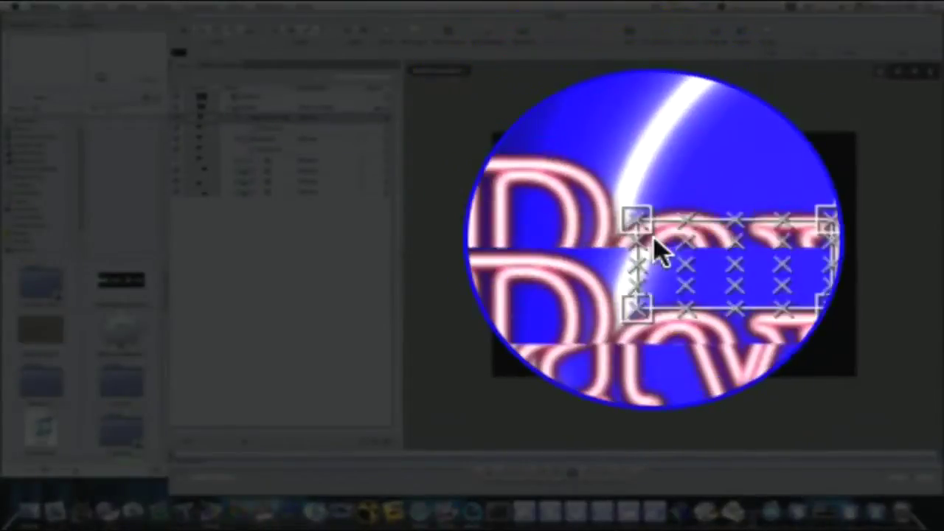
{"action": "left_click_drag", "start_coordinate": [653, 236], "coordinate": [675, 247]}
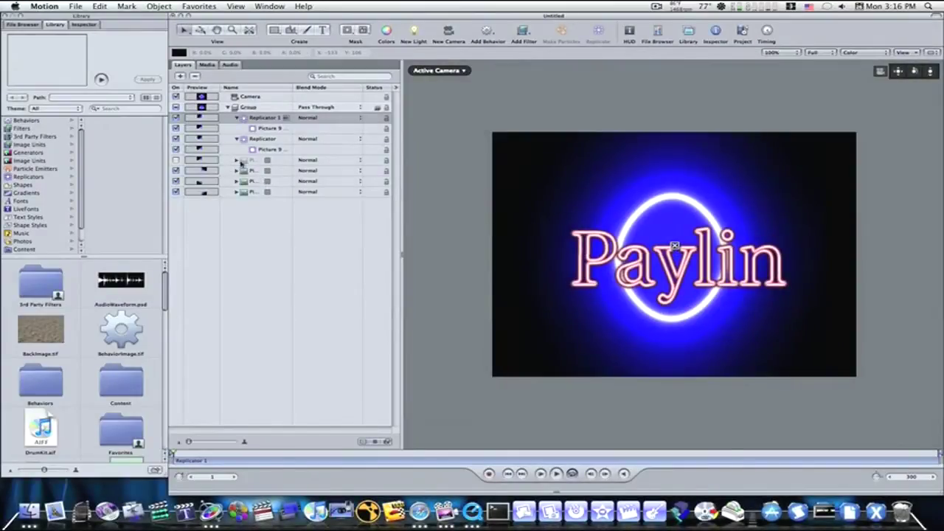
{"action": "left_click", "coordinate": [176, 139]}
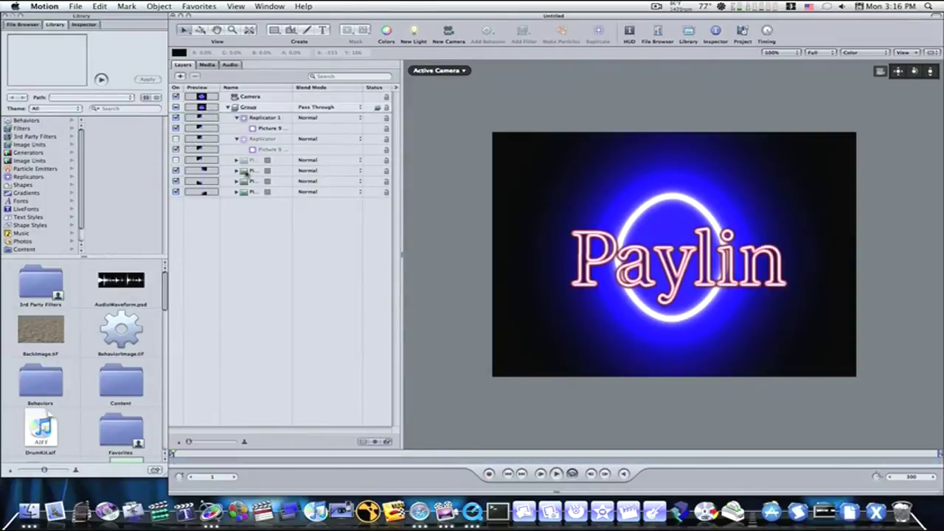
Step: Replicate the next logo piece and collapse its grid to a single copy
{"action": "left_click", "coordinate": [245, 171]}
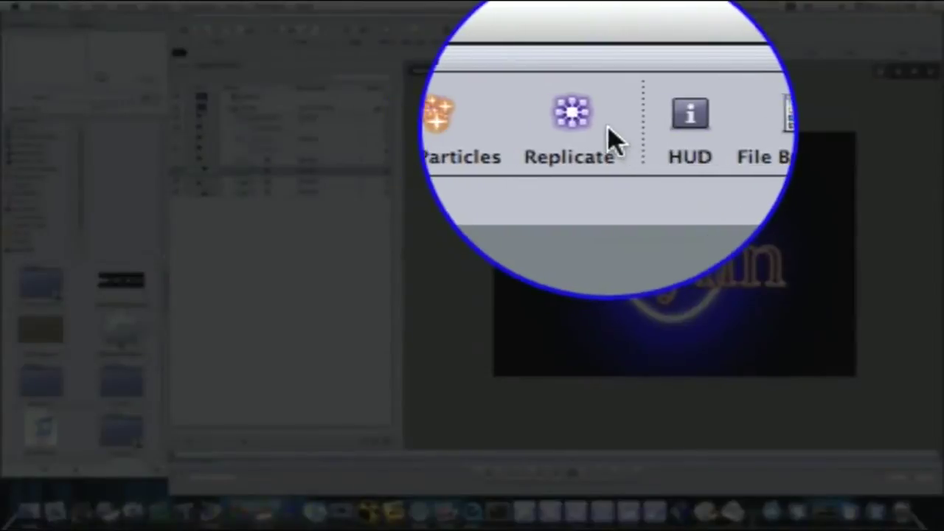
{"action": "left_click", "coordinate": [598, 31]}
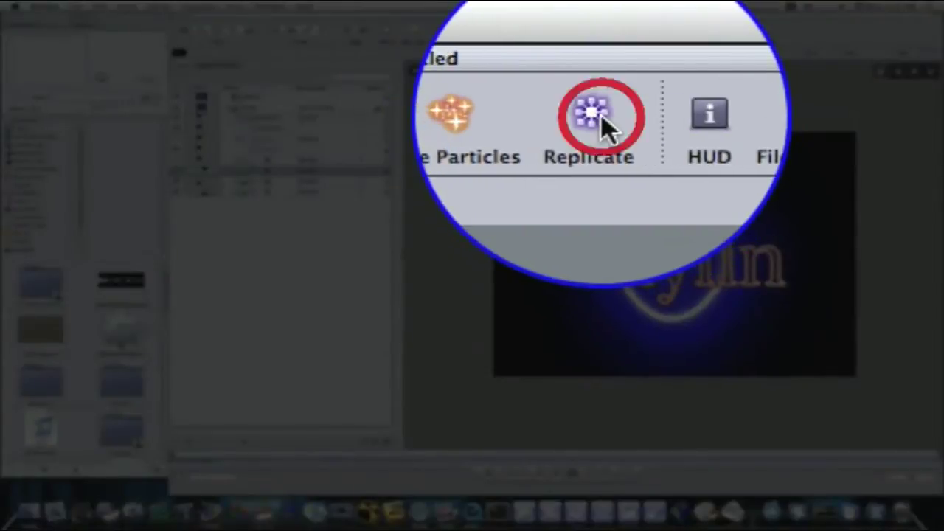
{"action": "left_click", "coordinate": [593, 168]}
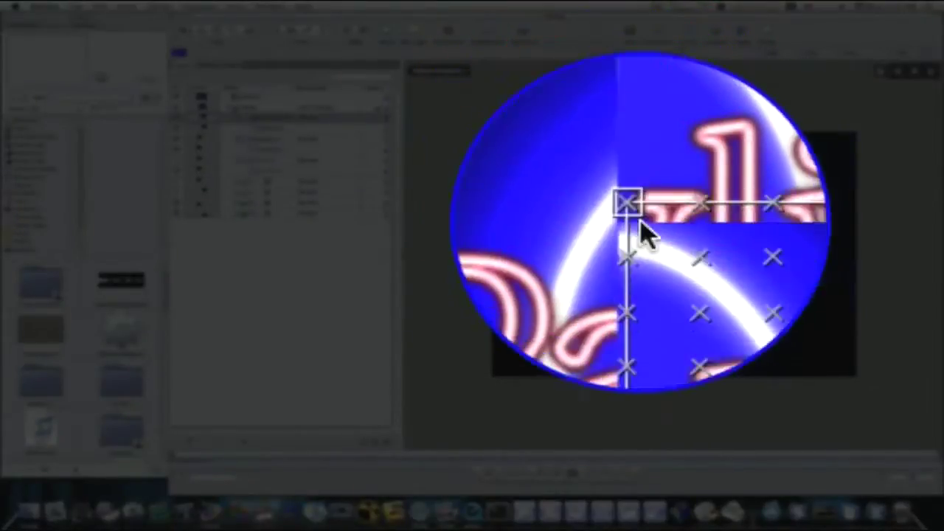
{"action": "left_click_drag", "start_coordinate": [640, 220], "coordinate": [678, 259]}
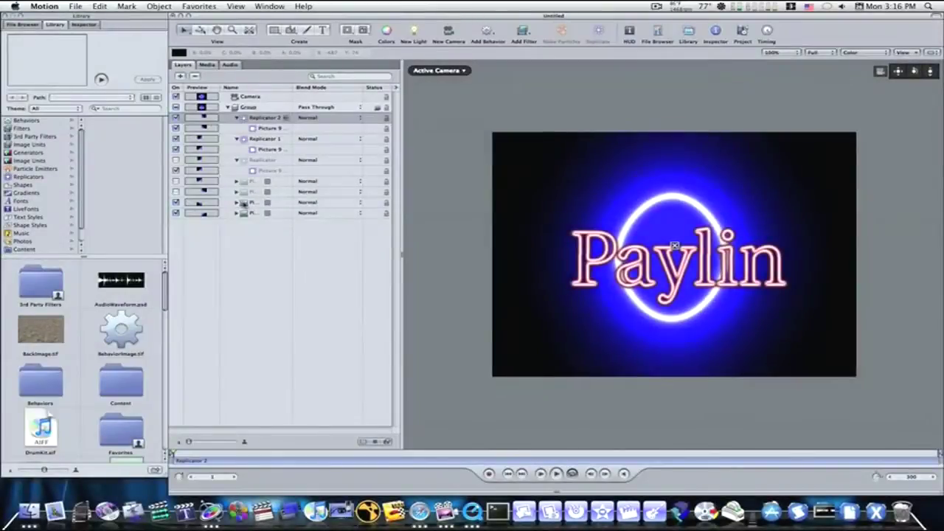
Step: Replicate the remaining two logo pieces, including the original Picture 9
{"action": "left_click", "coordinate": [242, 202]}
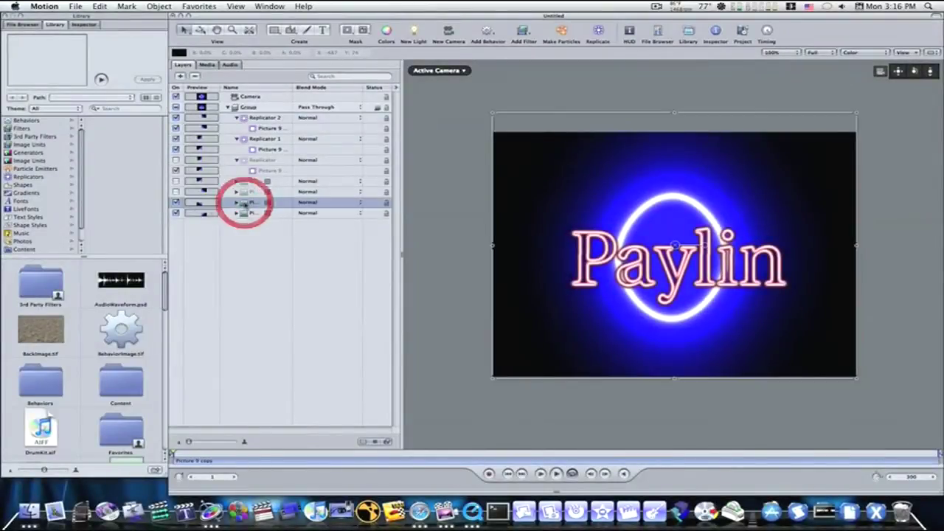
{"action": "left_click", "coordinate": [595, 31]}
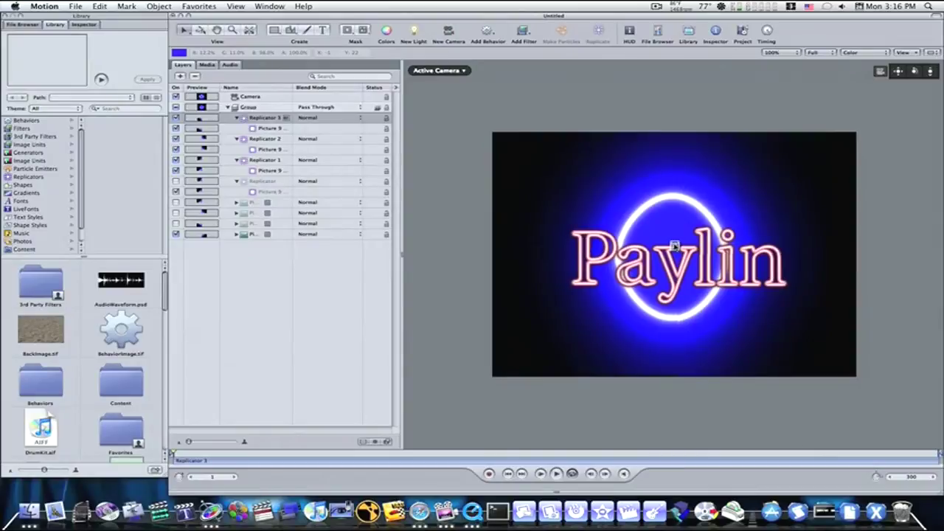
{"action": "left_click", "coordinate": [252, 234]}
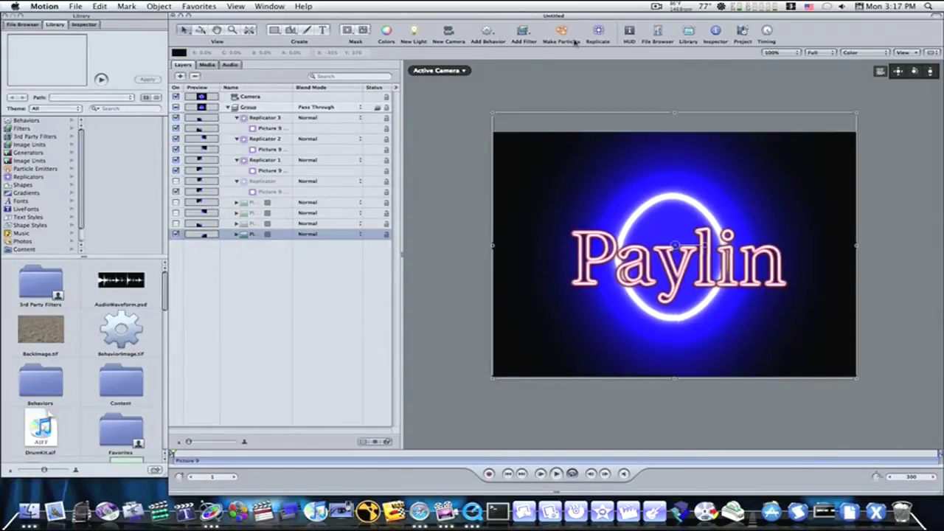
{"action": "left_click", "coordinate": [598, 33]}
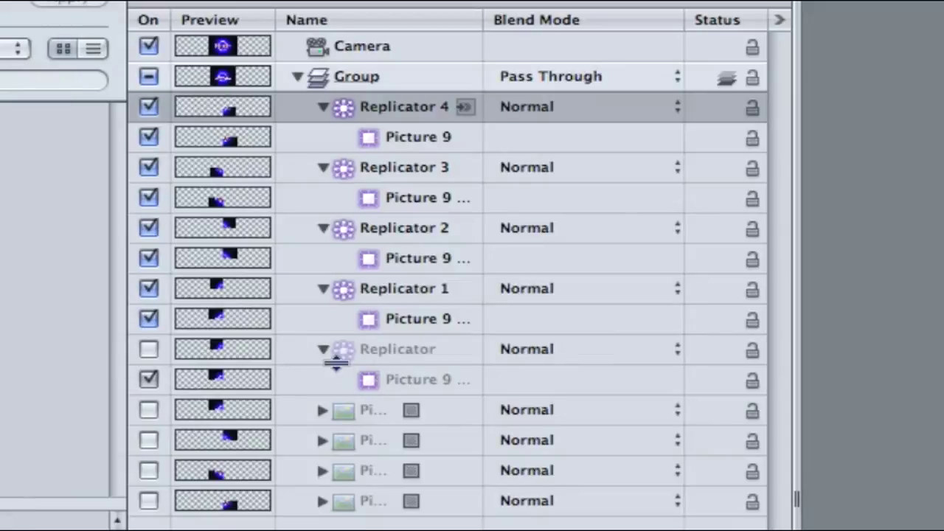
Step: Delete the leftover switched-off Replicator layer from the group
{"action": "left_click", "coordinate": [380, 348]}
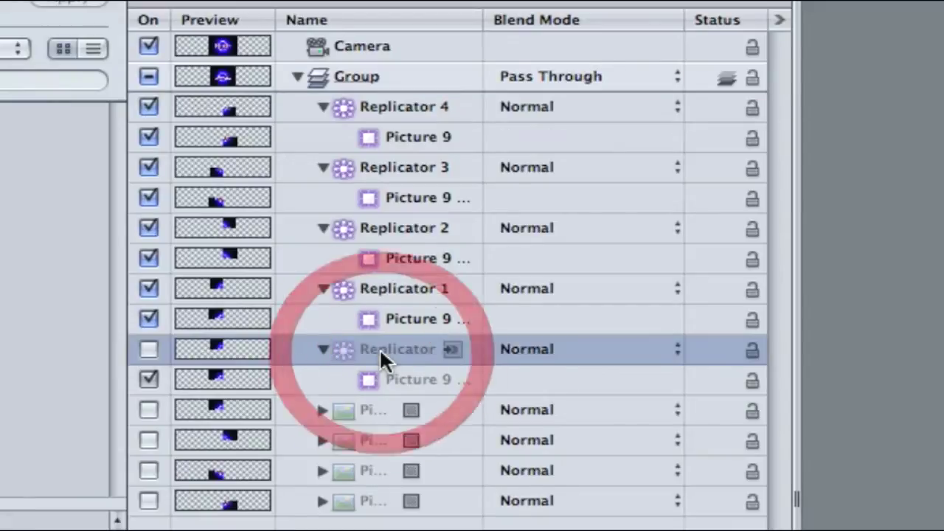
{"action": "key", "text": "Delete"}
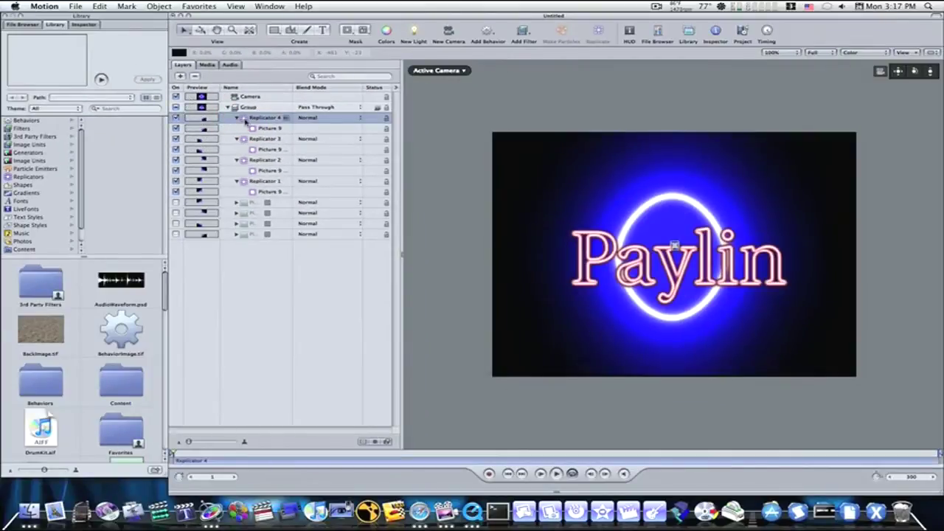
Step: In Replicator 4's Inspector, set Shape to Line, Points to 1, and tick 3D
{"action": "left_click", "coordinate": [251, 96]}
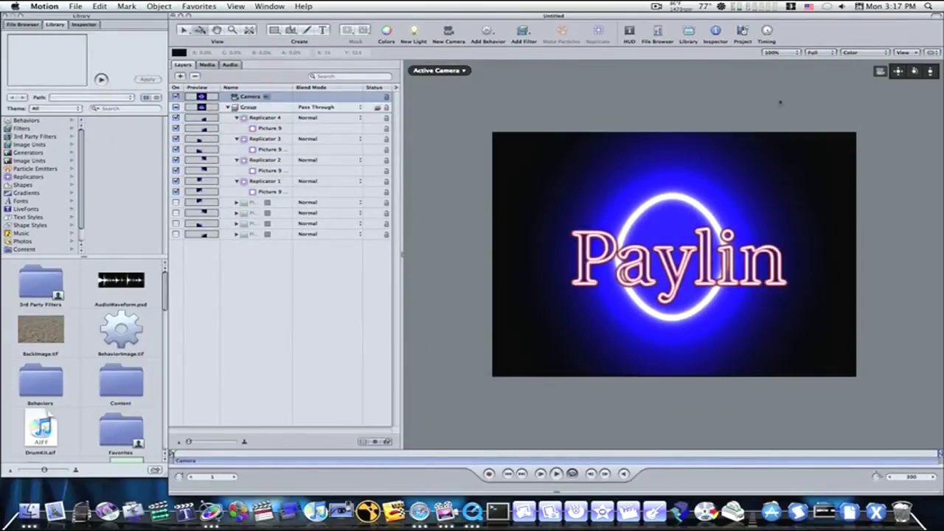
{"action": "left_click_drag", "start_coordinate": [913, 70], "coordinate": [863, 74]}
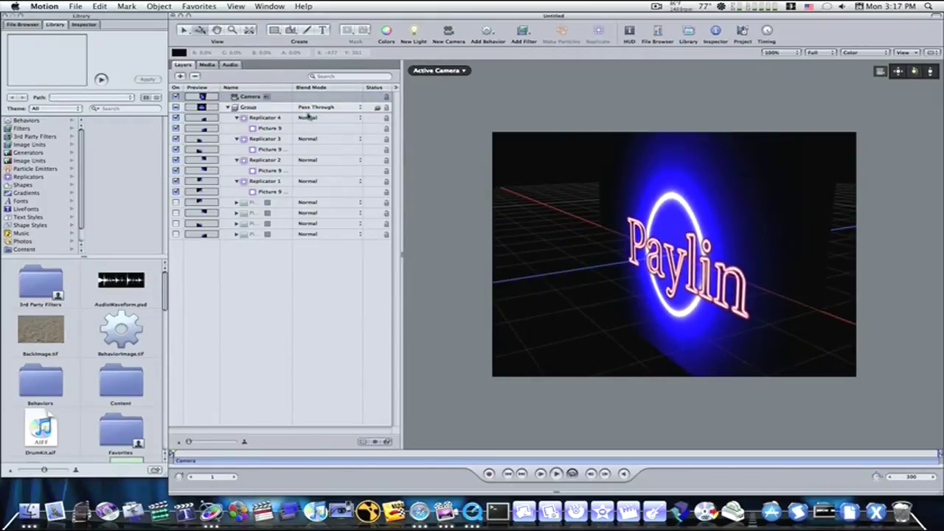
{"action": "left_click", "coordinate": [268, 123]}
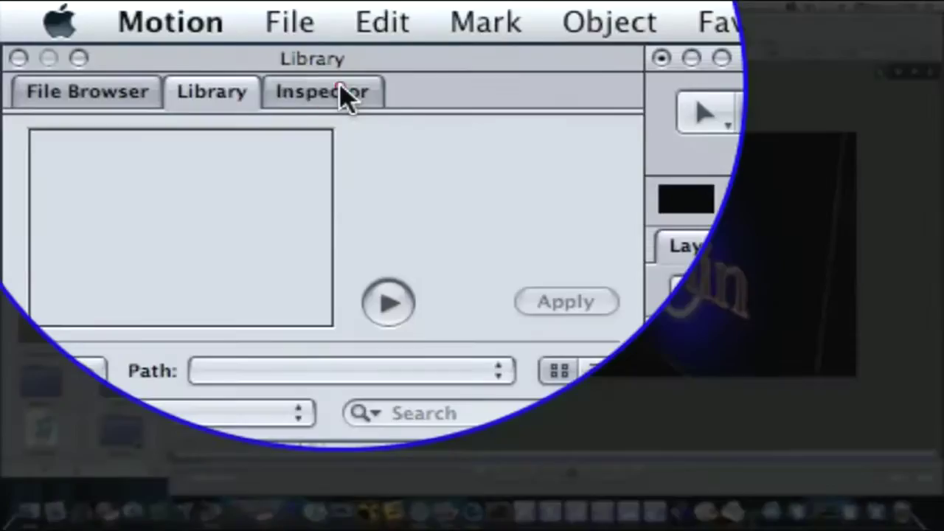
{"action": "left_click", "coordinate": [83, 24]}
{"action": "left_click", "coordinate": [389, 367]}
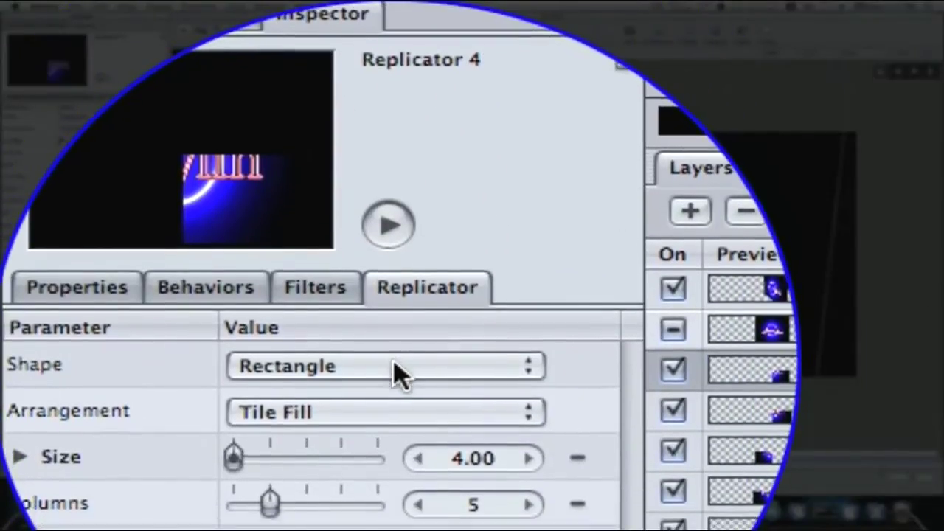
{"action": "left_click", "coordinate": [384, 385]}
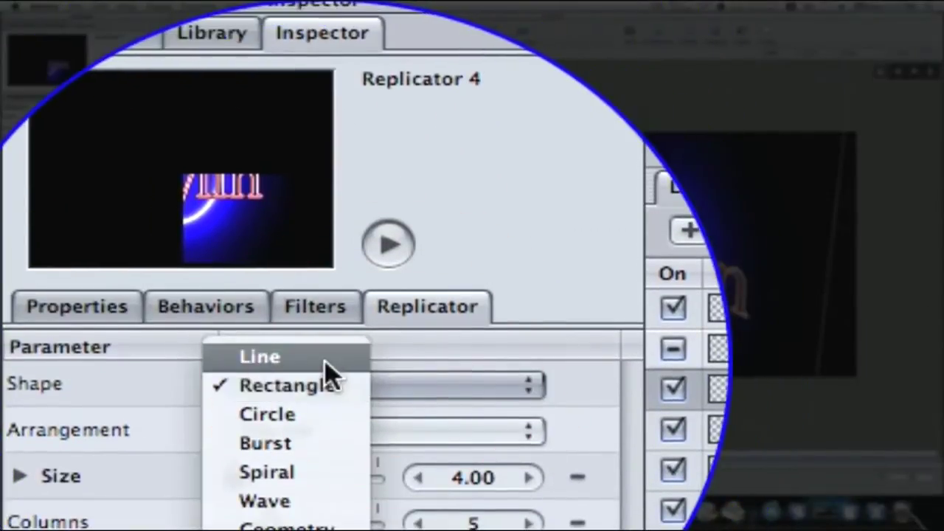
{"action": "left_click", "coordinate": [324, 361]}
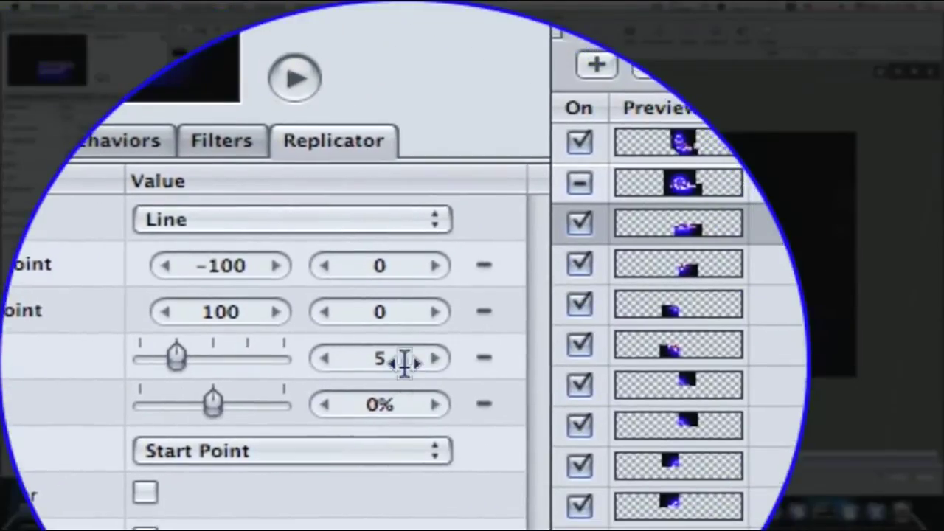
{"action": "left_click", "coordinate": [404, 361]}
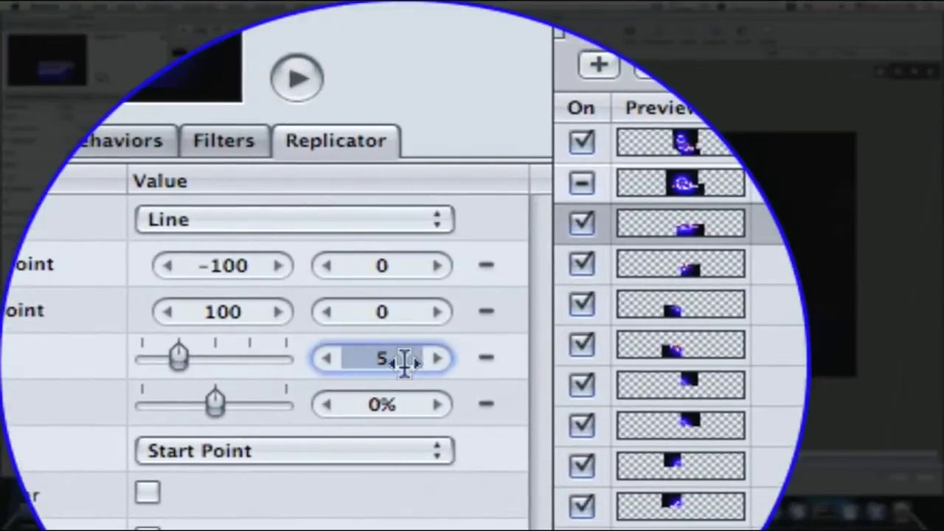
{"action": "type", "text": "1"}
{"action": "key", "text": "Return"}
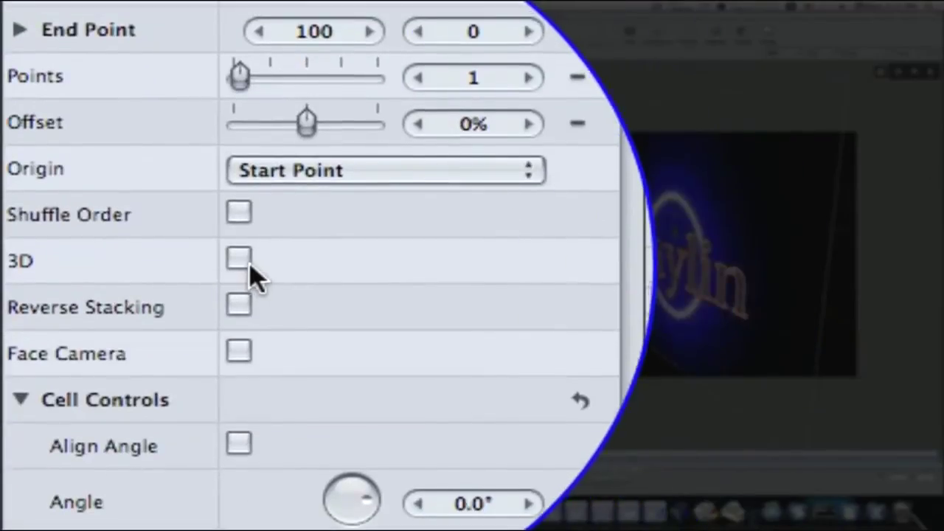
{"action": "left_click", "coordinate": [251, 267]}
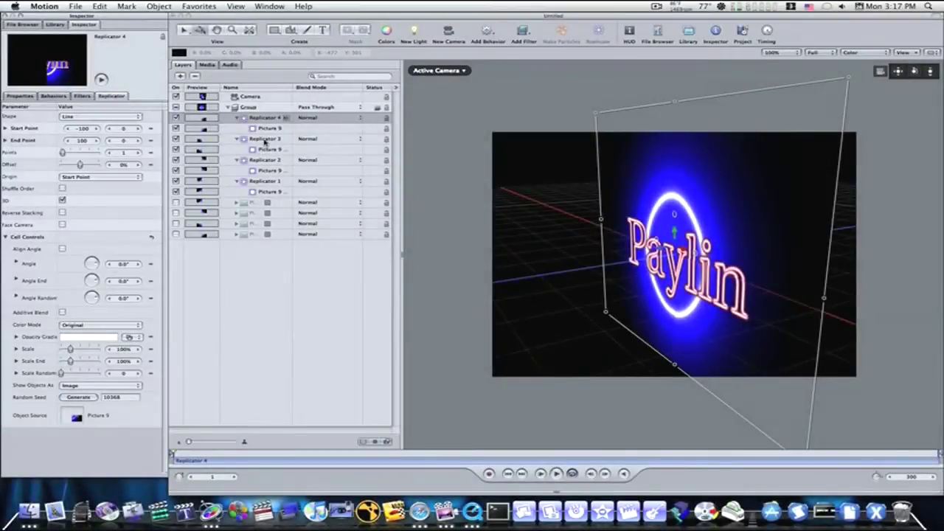
Step: Set Replicator 3 to a Line shape with 1 point and 3D on
{"action": "left_click", "coordinate": [264, 140]}
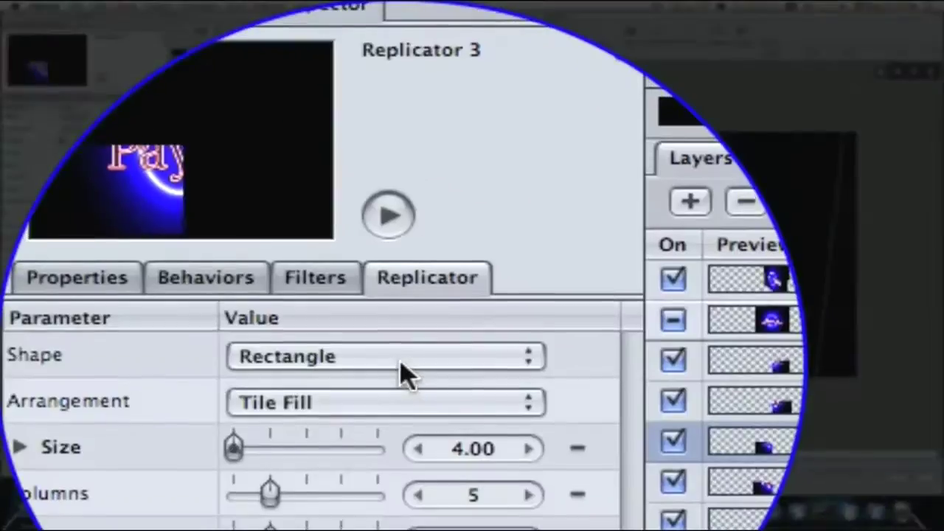
{"action": "left_click", "coordinate": [104, 121]}
{"action": "left_click", "coordinate": [84, 112]}
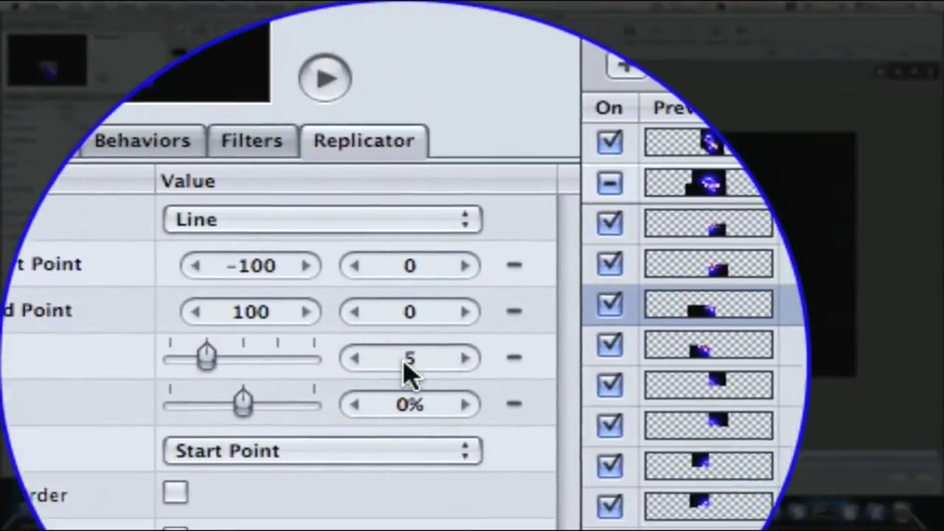
{"action": "left_click", "coordinate": [419, 390]}
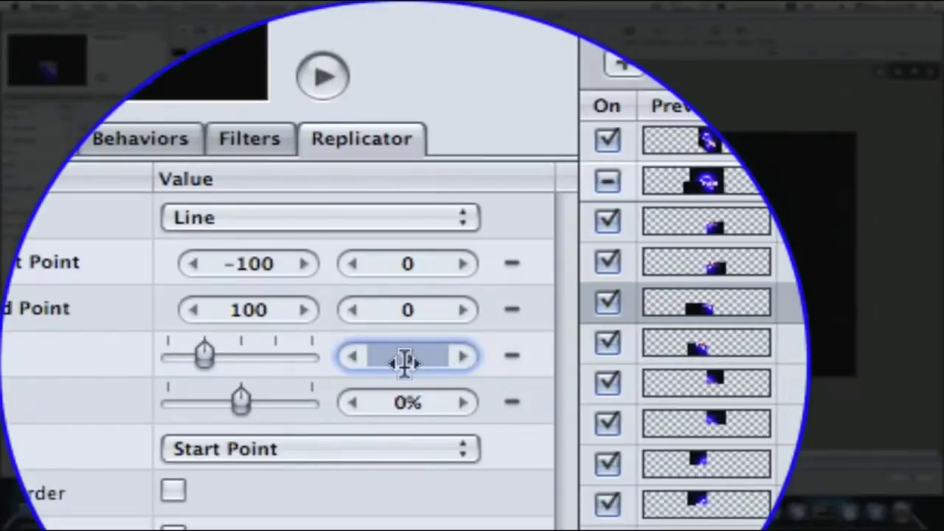
{"action": "type", "text": "1"}
{"action": "key", "text": "Return"}
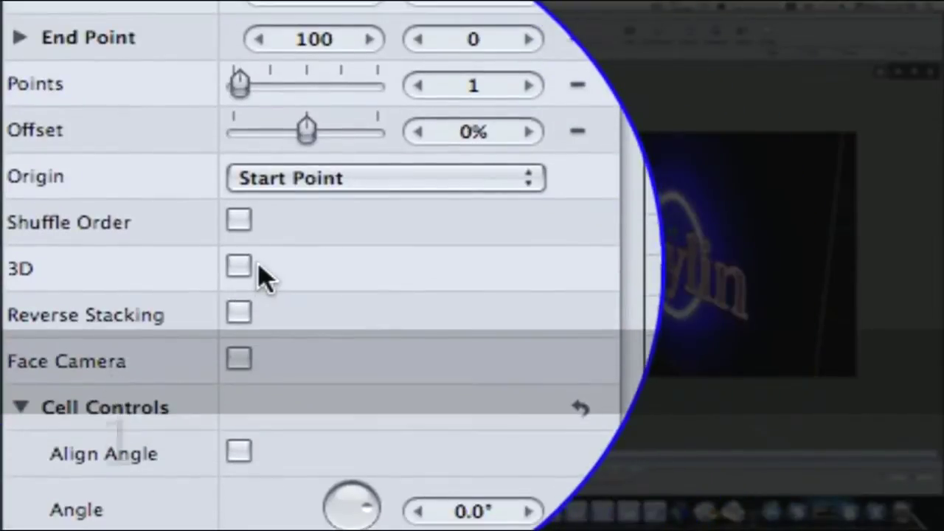
{"action": "left_click", "coordinate": [248, 267]}
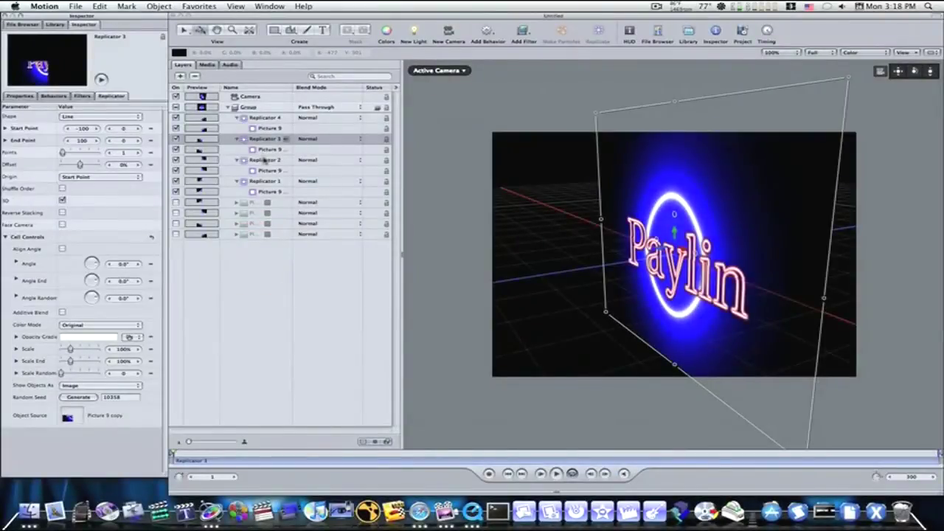
Step: Set Replicator 2 to a Line shape with 1 point and 3D on
{"action": "left_click", "coordinate": [264, 159]}
{"action": "left_click", "coordinate": [131, 118]}
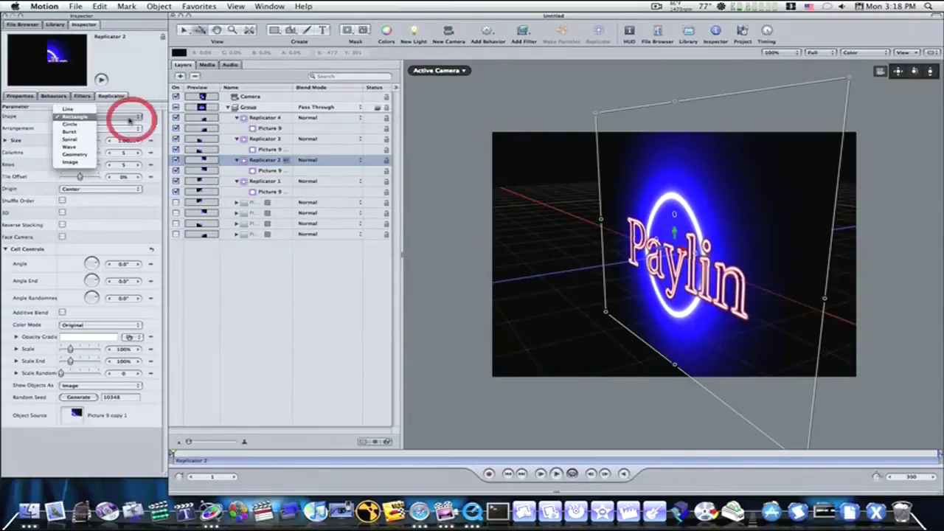
{"action": "left_click", "coordinate": [89, 107]}
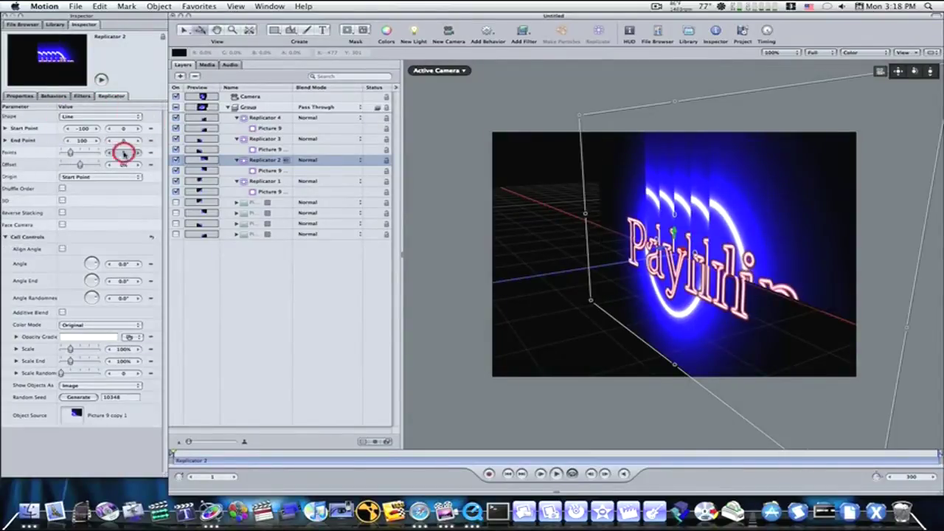
{"action": "type", "text": "1"}
{"action": "key", "text": "Return"}
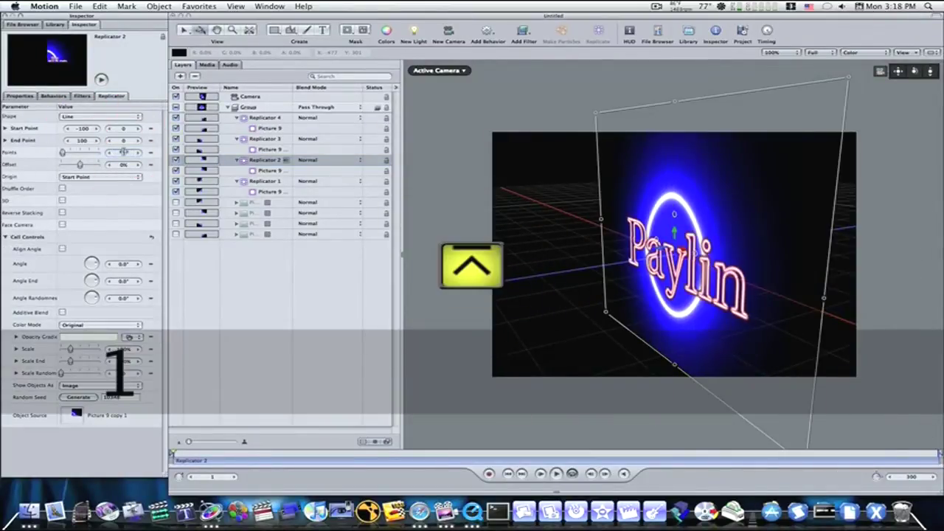
{"action": "left_click", "coordinate": [63, 199]}
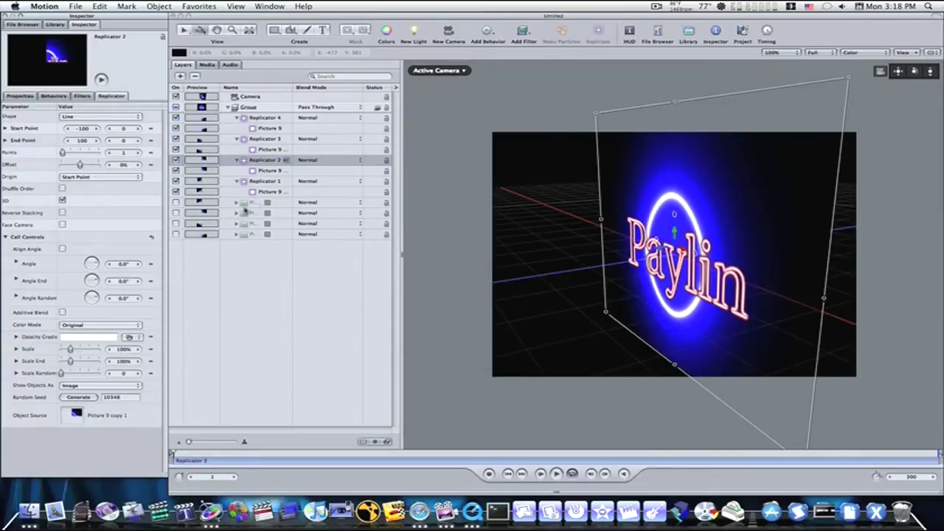
Step: Set Replicator 1 to a Line shape with 1 point and 3D on
{"action": "left_click", "coordinate": [261, 181]}
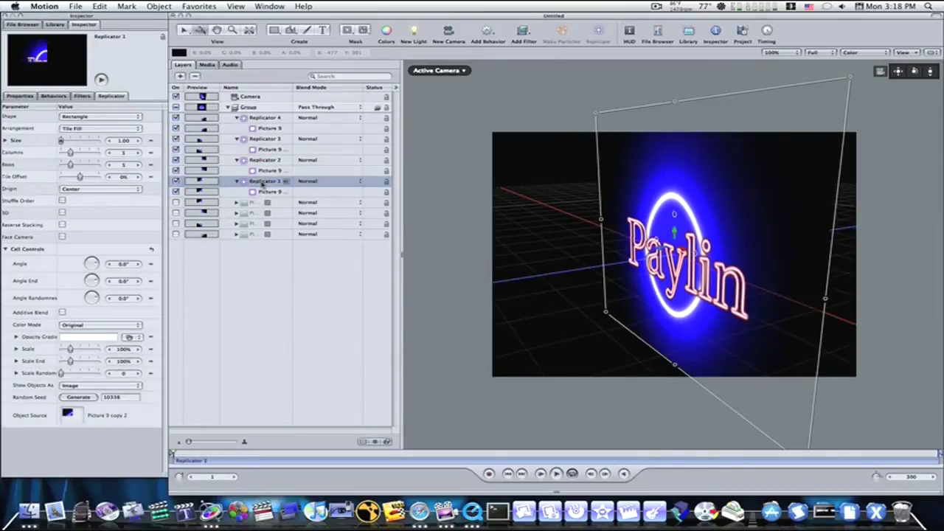
{"action": "left_click", "coordinate": [133, 123]}
{"action": "left_click", "coordinate": [59, 107]}
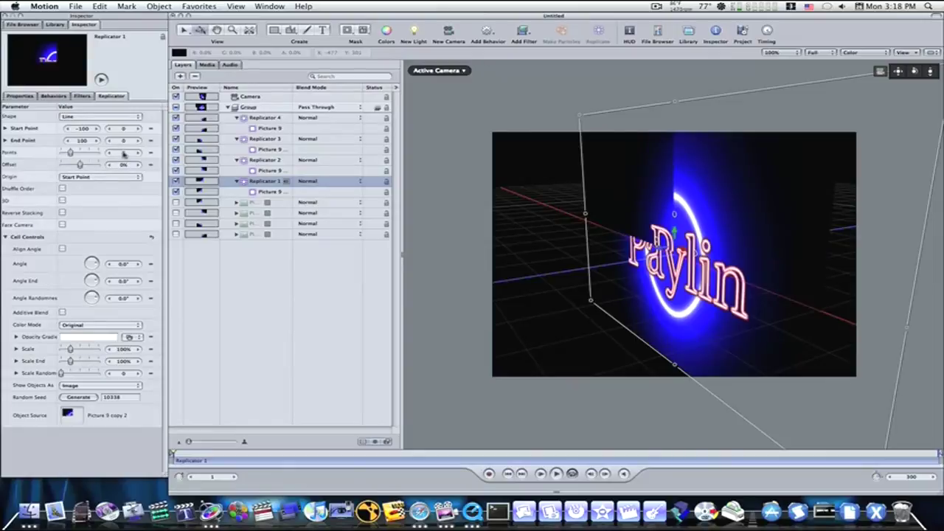
{"action": "left_click", "coordinate": [126, 153]}
{"action": "type", "text": "1"}
{"action": "key", "text": "Return"}
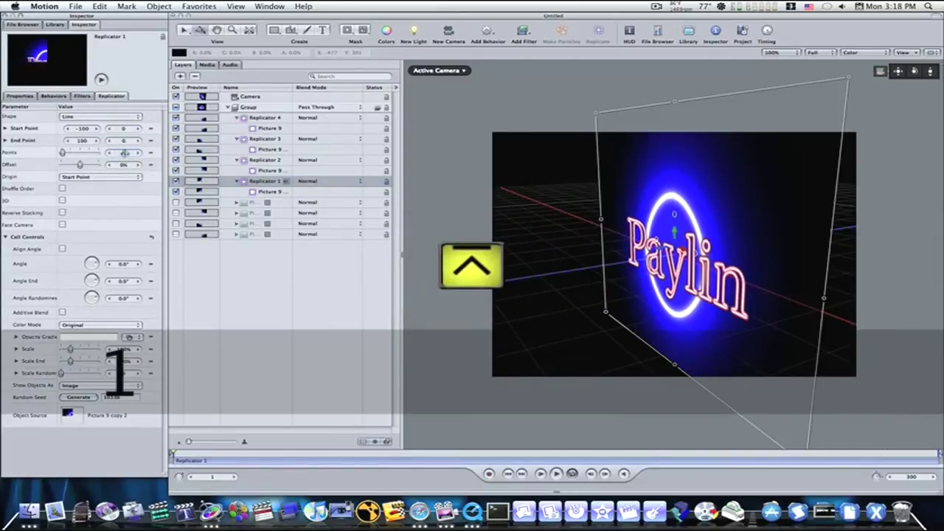
{"action": "left_click", "coordinate": [62, 200]}
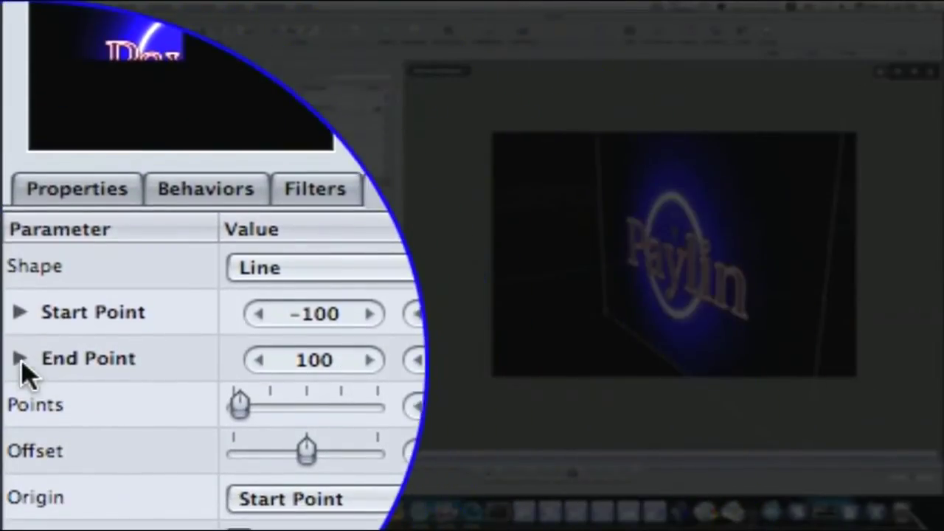
Step: Show the End Point values, select Replicator 4, turn on Record, and go to frame 29
{"action": "left_click", "coordinate": [18, 359]}
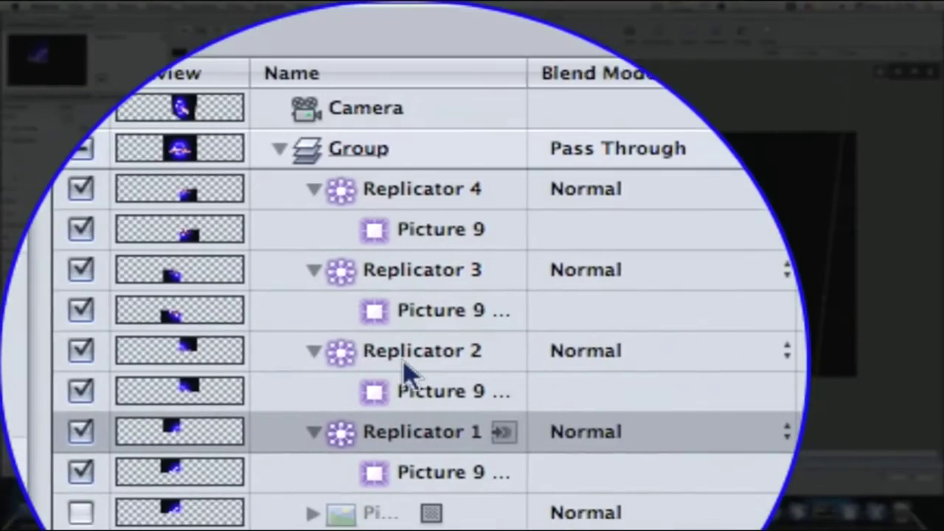
{"action": "left_click", "coordinate": [406, 365]}
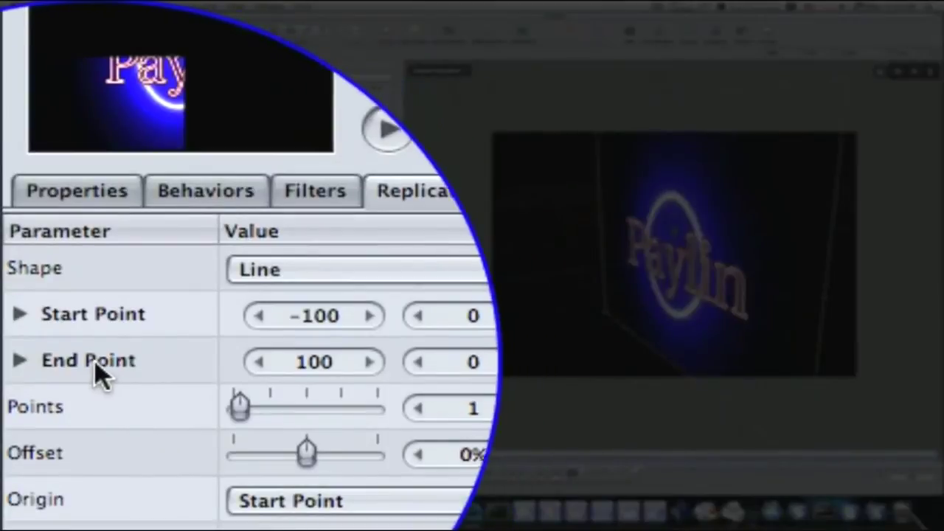
{"action": "left_click", "coordinate": [18, 367]}
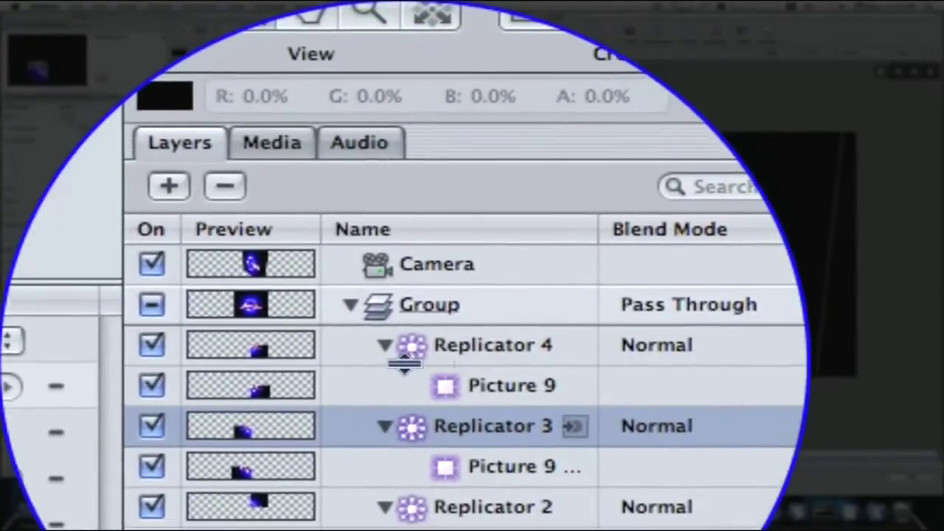
{"action": "left_click", "coordinate": [713, 213]}
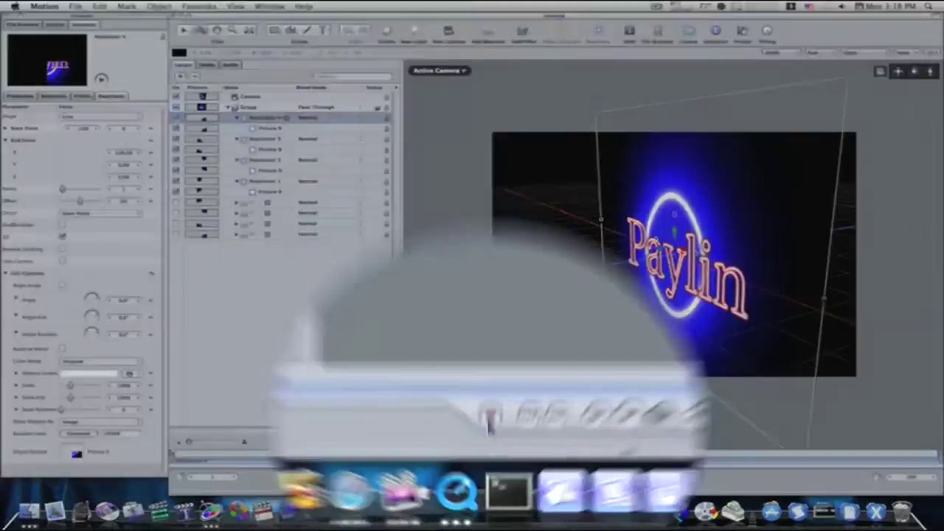
{"action": "left_click", "coordinate": [489, 474]}
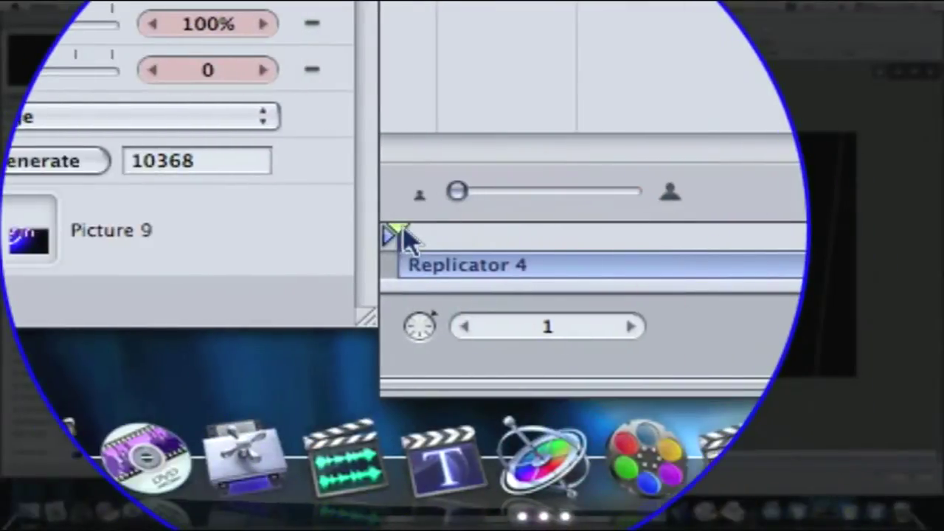
{"action": "left_click_drag", "start_coordinate": [407, 237], "coordinate": [557, 257]}
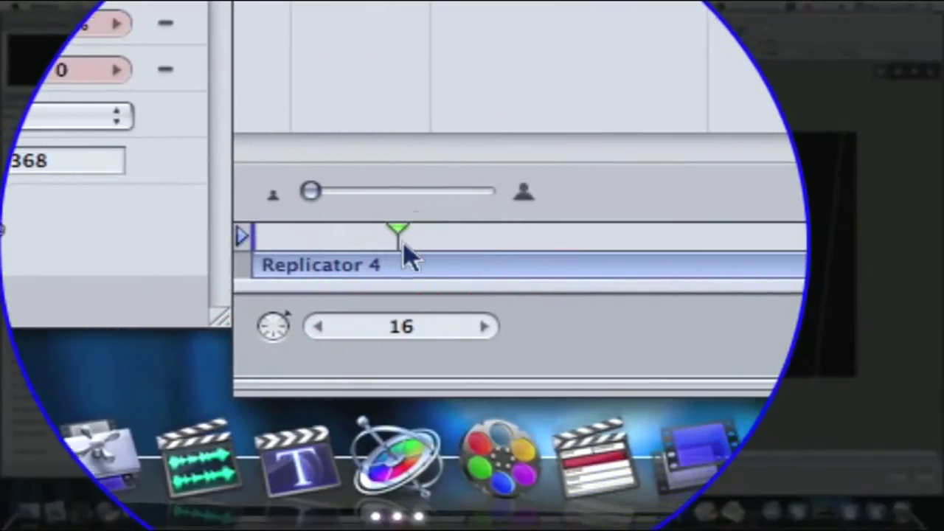
{"action": "left_click_drag", "start_coordinate": [407, 254], "coordinate": [487, 272]}
{"action": "left_click_drag", "start_coordinate": [405, 263], "coordinate": [446, 268]}
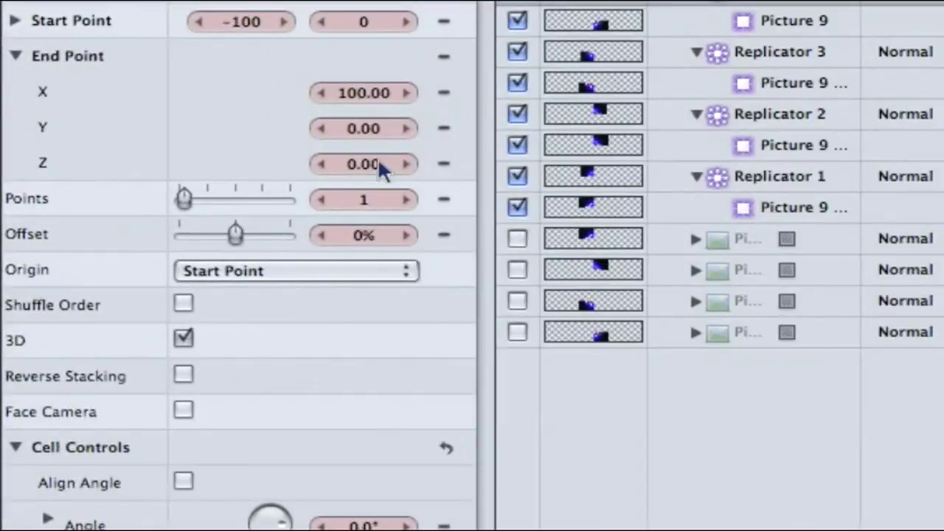
Step: Keyframe different End Point Z depths for Replicators 4, 3, 2 (-384) and 1 (463)
{"action": "left_click_drag", "start_coordinate": [361, 162], "coordinate": [410, 173]}
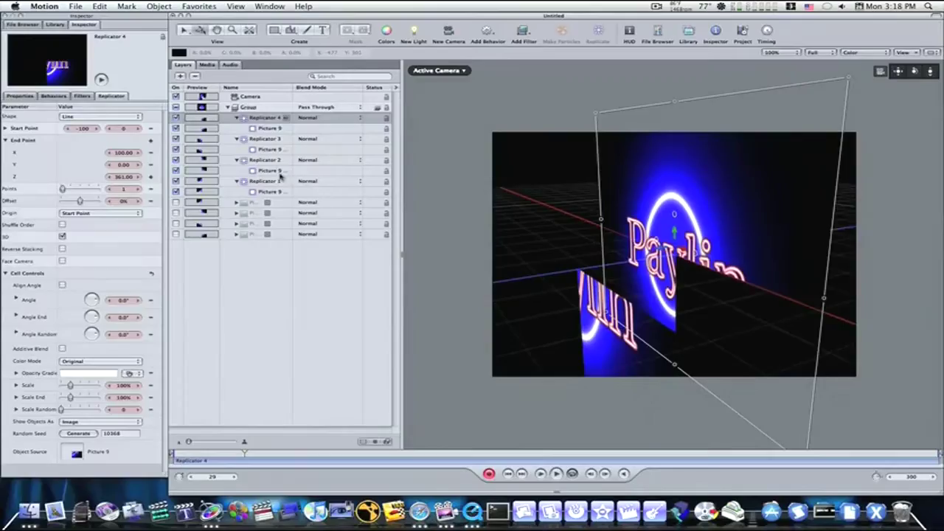
{"action": "left_click", "coordinate": [264, 139]}
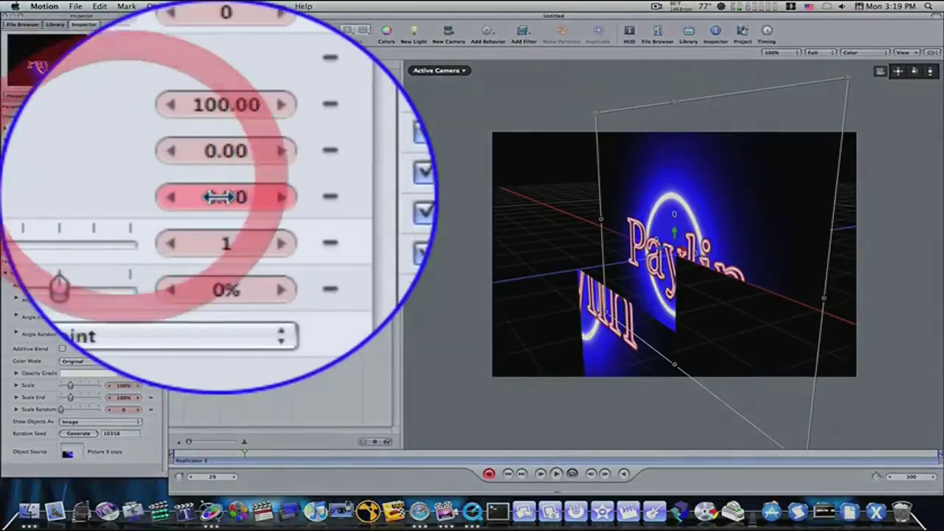
{"action": "left_click_drag", "start_coordinate": [125, 178], "coordinate": [11, 176]}
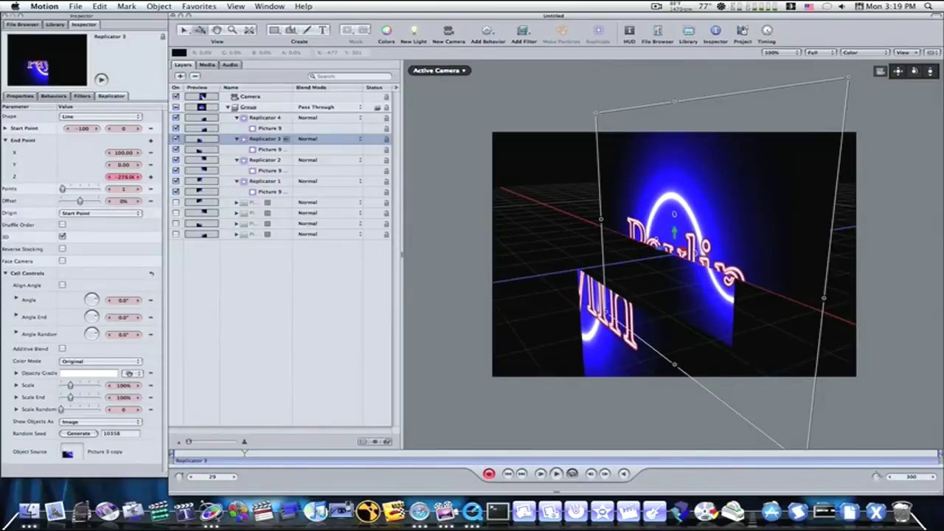
{"action": "left_click", "coordinate": [249, 161]}
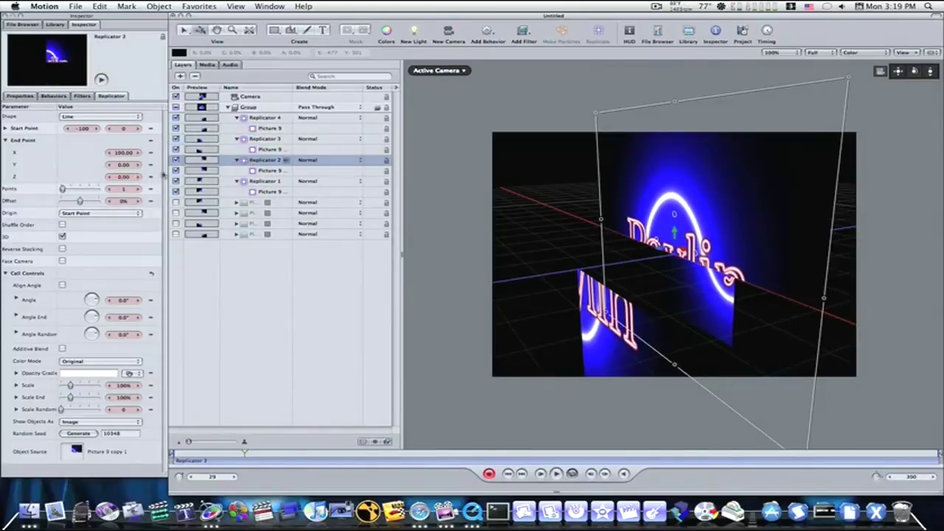
{"action": "mouse_move", "coordinate": [127, 178]}
{"action": "left_mouse_down"}
{"action": "mouse_move", "coordinate": [14, 177]}
{"action": "mouse_move", "coordinate": [150, 178]}
{"action": "mouse_move", "coordinate": [119, 178]}
{"action": "left_mouse_up"}
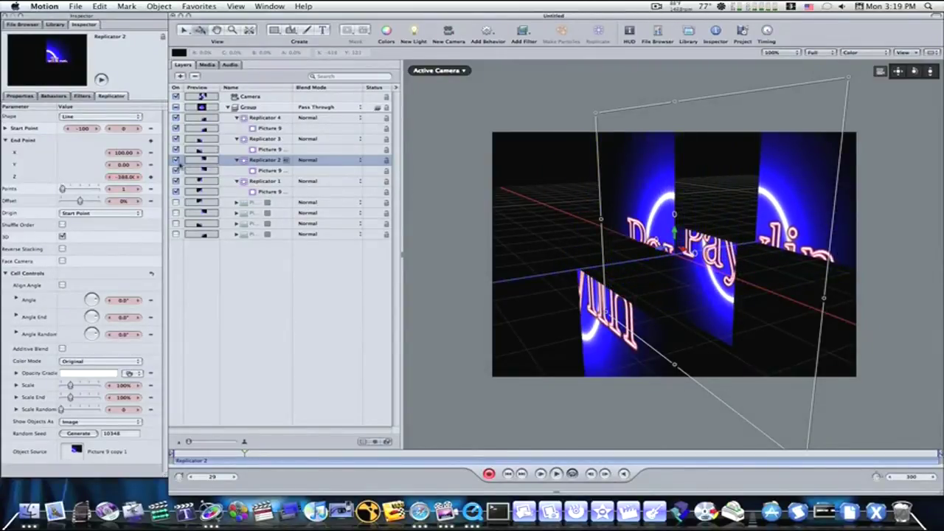
{"action": "left_click", "coordinate": [259, 182]}
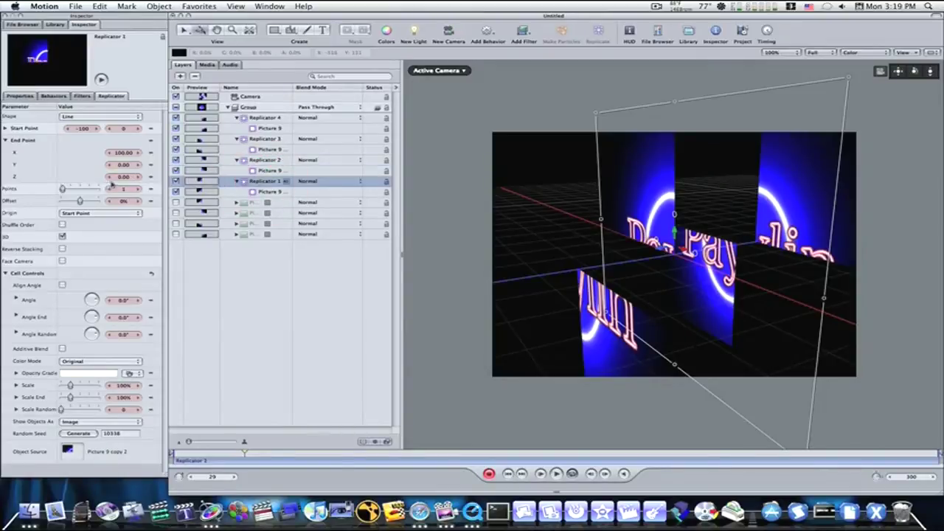
{"action": "left_click_drag", "start_coordinate": [125, 178], "coordinate": [61, 177]}
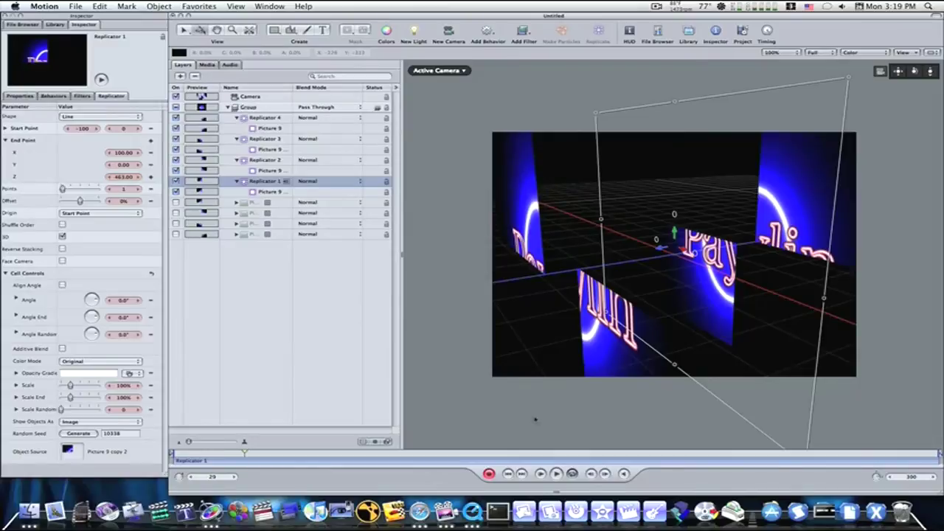
Step: Turn off recording, reset to a front view, and push Replicator 1's pieces back in depth
{"action": "key", "text": "a"}
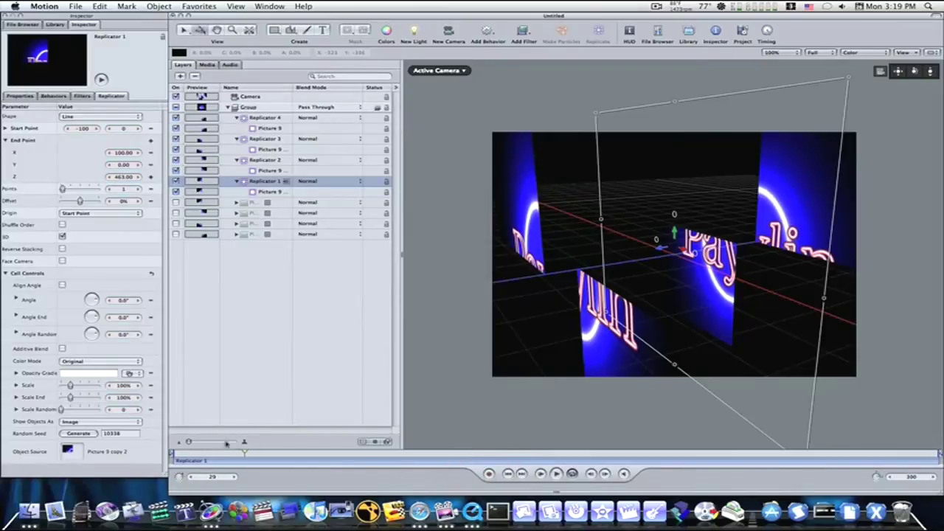
{"action": "left_click_drag", "start_coordinate": [244, 452], "coordinate": [172, 461]}
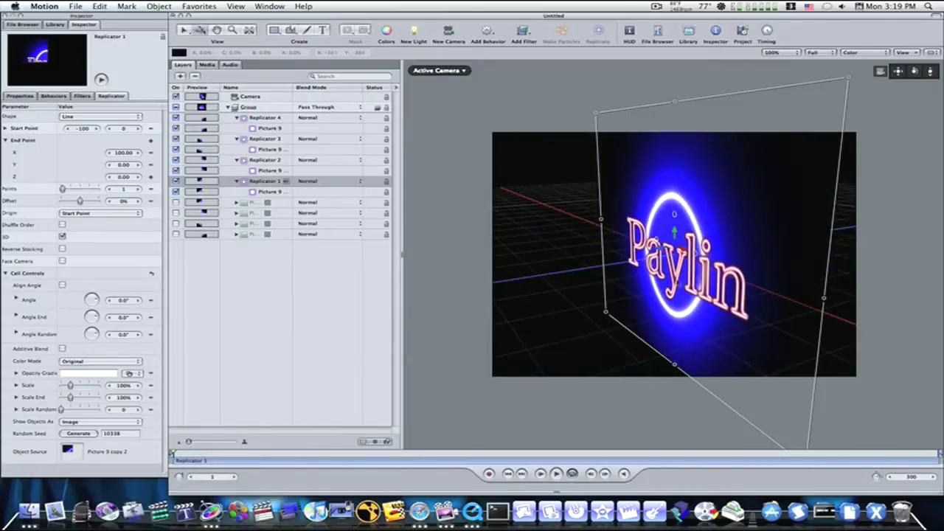
{"action": "left_click", "coordinate": [917, 76]}
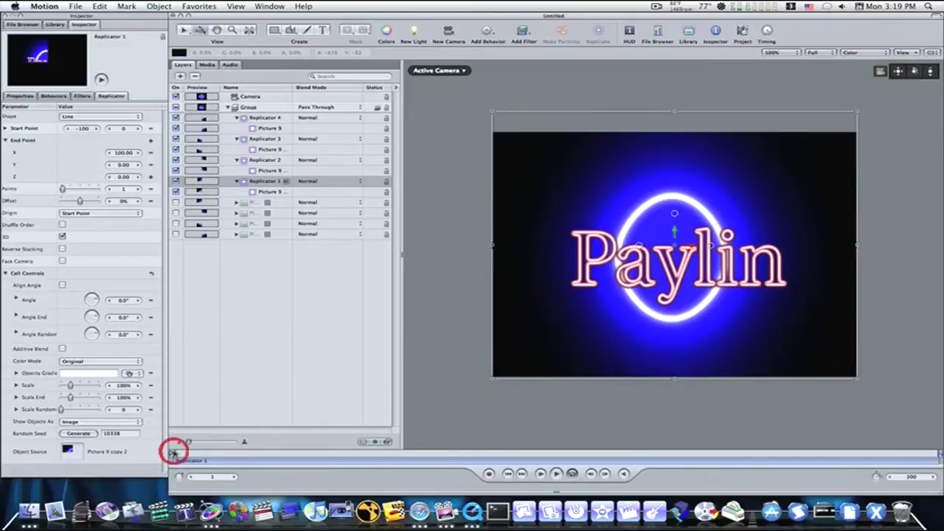
{"action": "left_click_drag", "start_coordinate": [174, 451], "coordinate": [266, 461]}
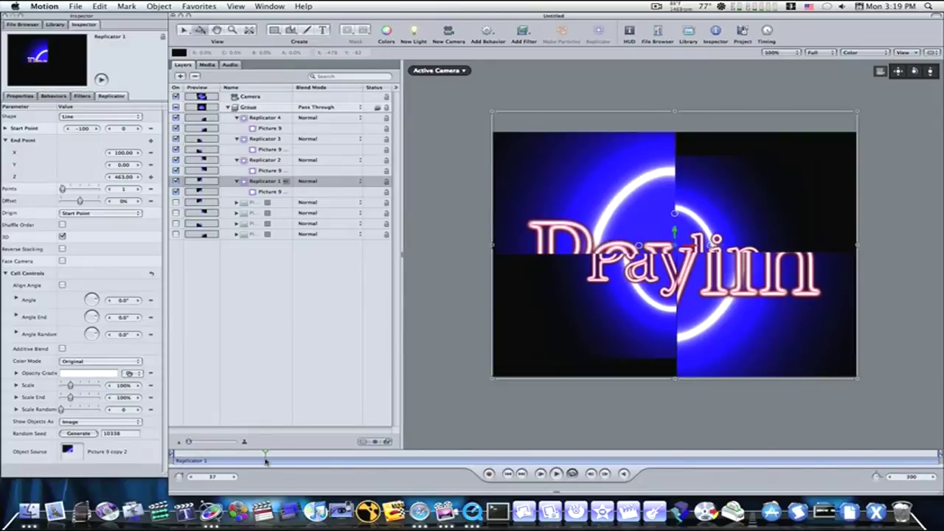
{"action": "key", "text": "super+v"}
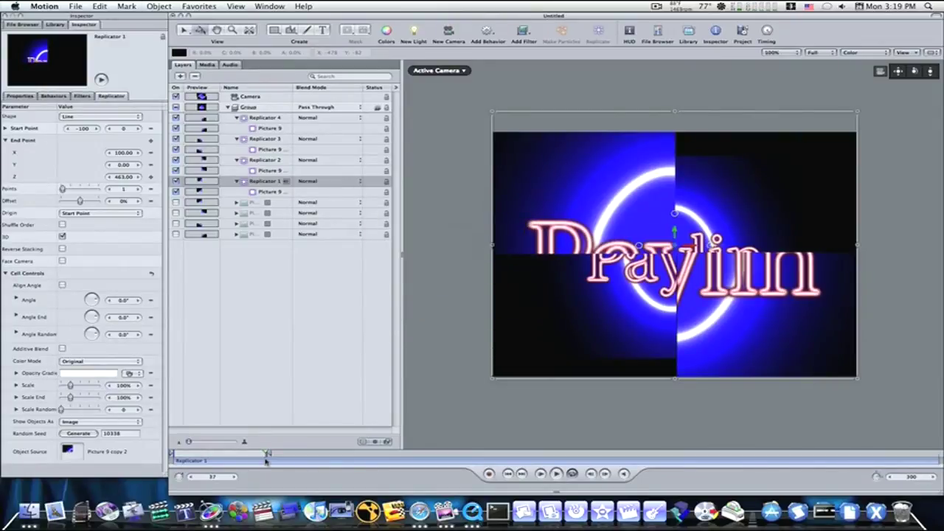
Step: Trim the Group's out point to end at frame 37, then rewind to frame 1
{"action": "left_click", "coordinate": [247, 107]}
{"action": "left_click", "coordinate": [270, 460]}
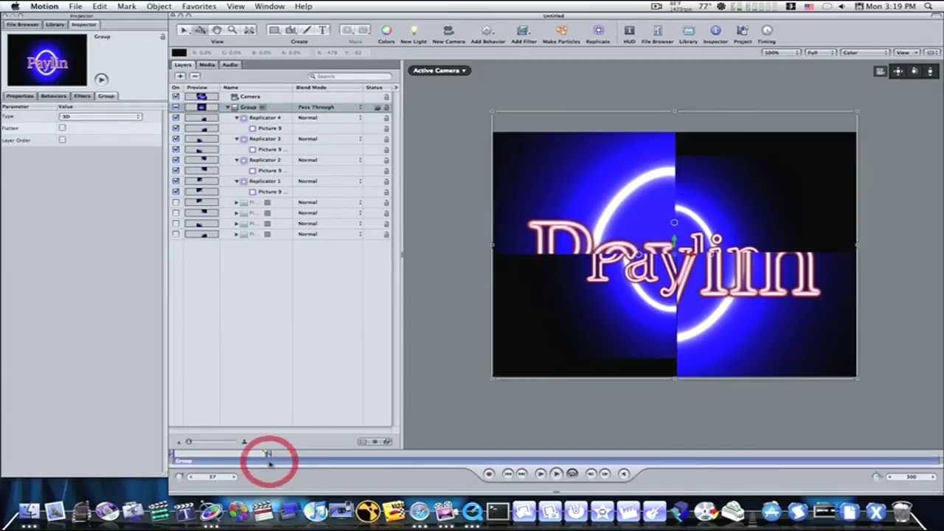
{"action": "key", "text": "o"}
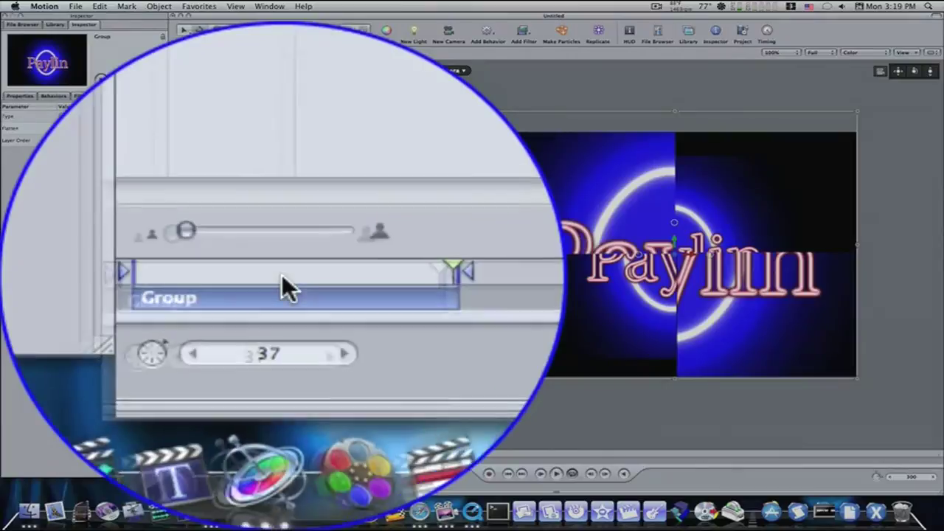
{"action": "left_click_drag", "start_coordinate": [282, 274], "coordinate": [132, 272]}
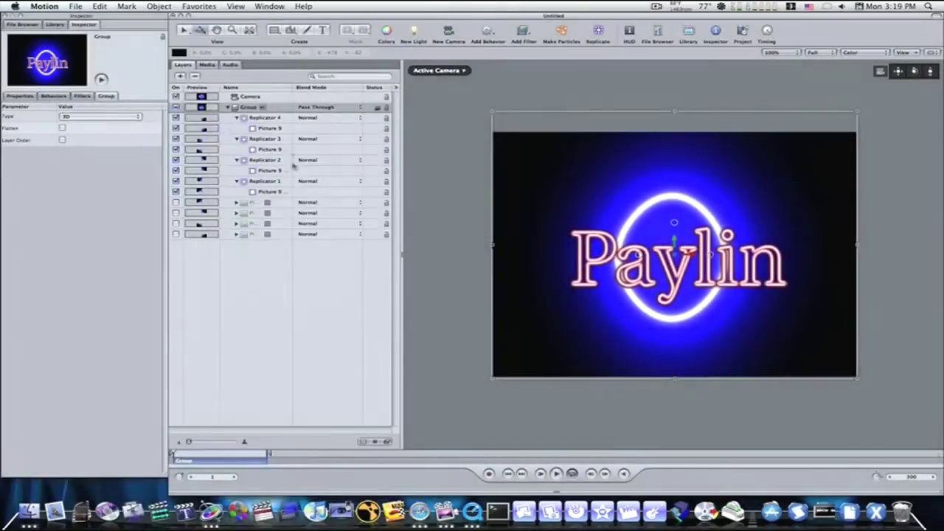
Step: Add a Camera > Sweep behavior to the Camera layer, swiveling on Y from 0° to 30°
{"action": "left_click", "coordinate": [285, 96]}
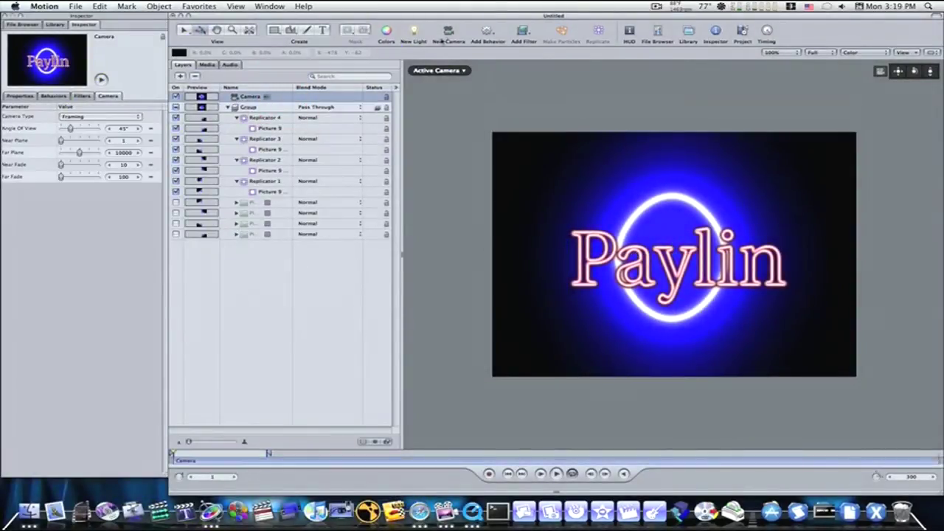
{"action": "left_click", "coordinate": [490, 32]}
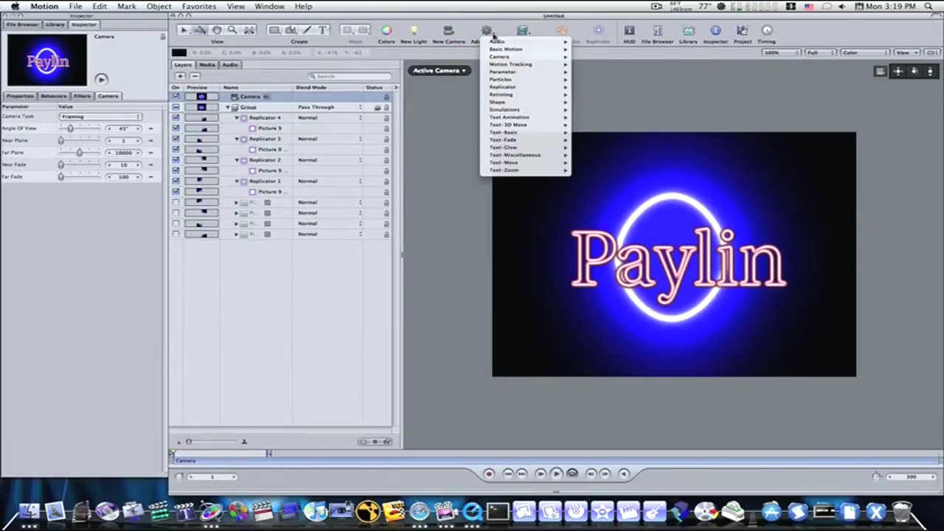
{"action": "mouse_move", "coordinate": [506, 67]}
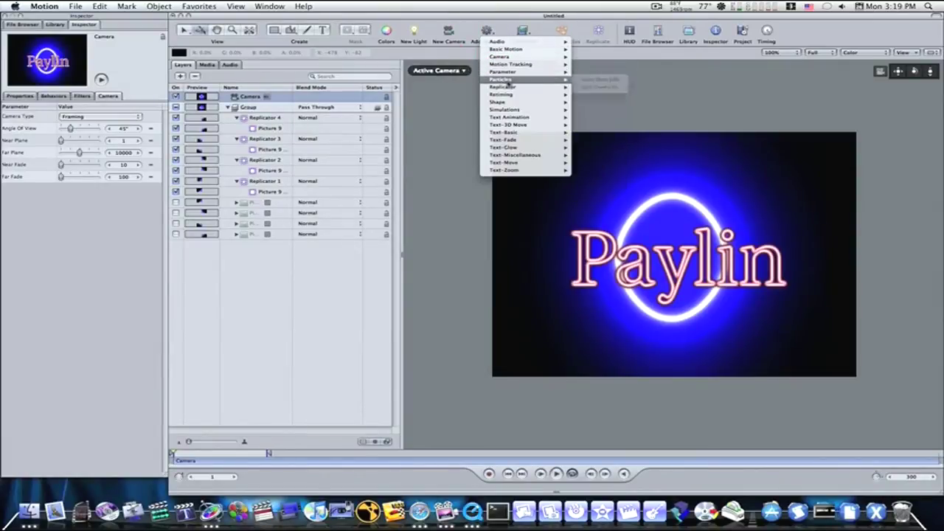
{"action": "left_click", "coordinate": [522, 32]}
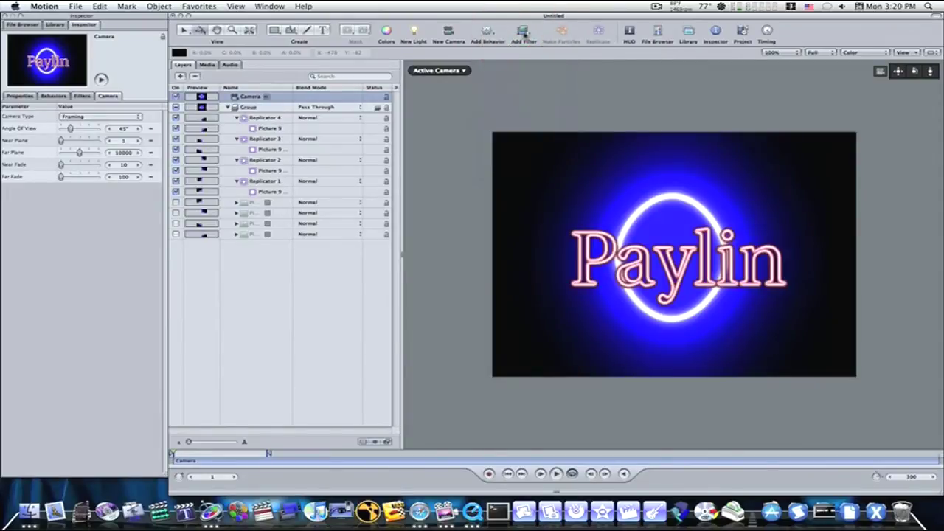
{"action": "left_click", "coordinate": [522, 32]}
{"action": "left_click", "coordinate": [489, 32]}
{"action": "left_click", "coordinate": [488, 32]}
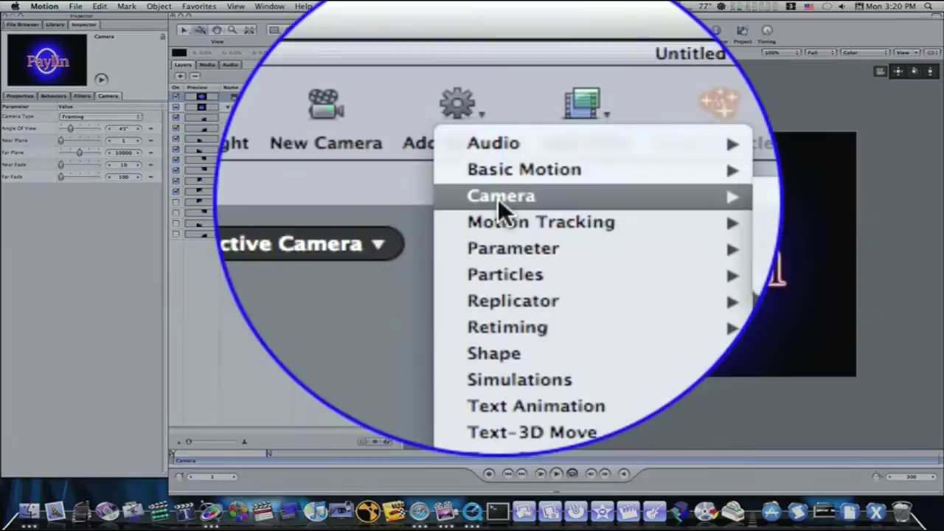
{"action": "mouse_move", "coordinate": [501, 60]}
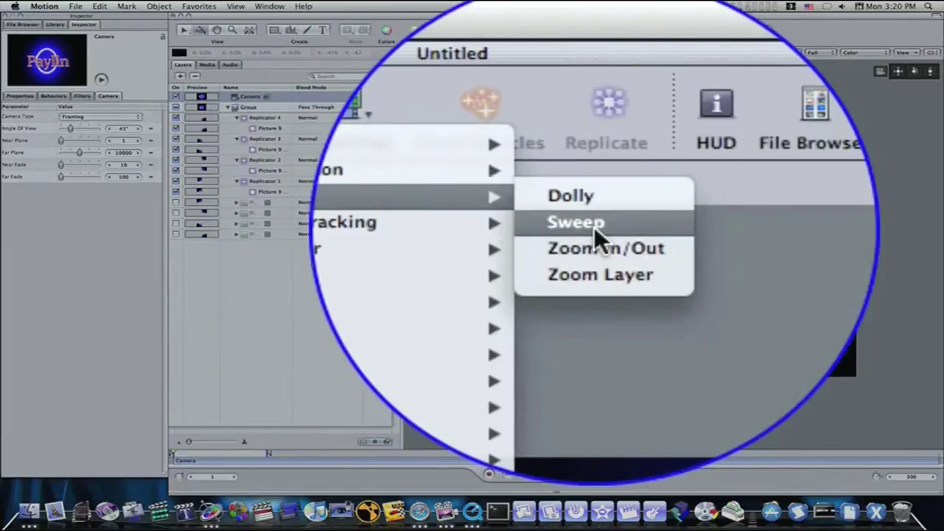
{"action": "left_click", "coordinate": [594, 226]}
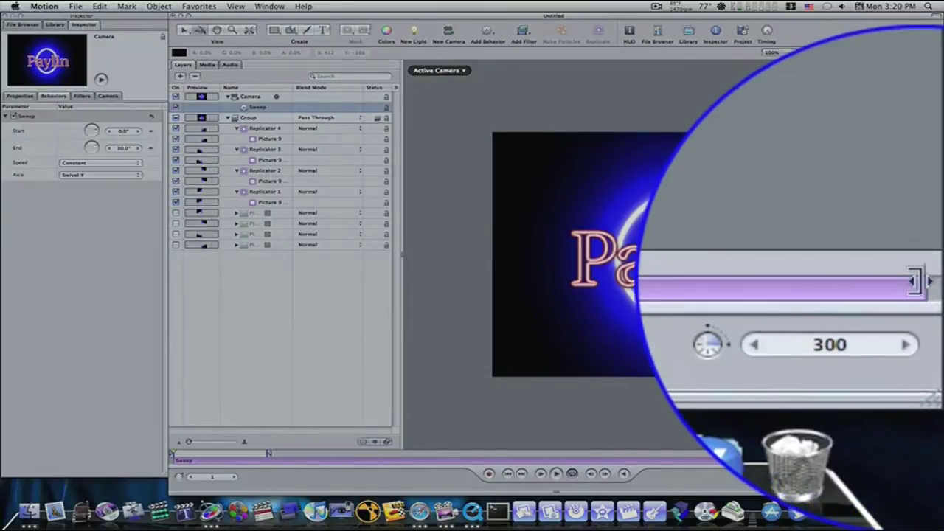
Step: Trim the Sweep behavior to end at frame 280 and preview it up to frame 37
{"action": "left_click_drag", "start_coordinate": [937, 466], "coordinate": [266, 466]}
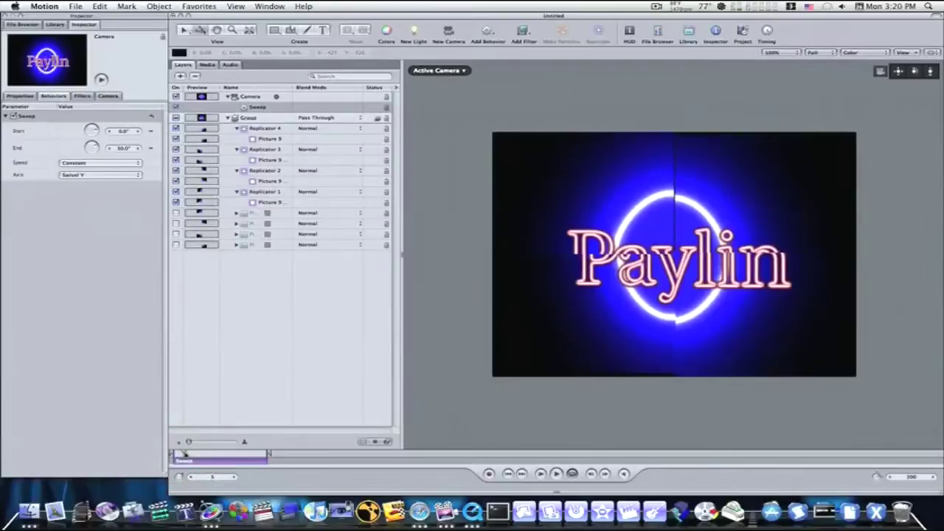
{"action": "key", "text": "space"}
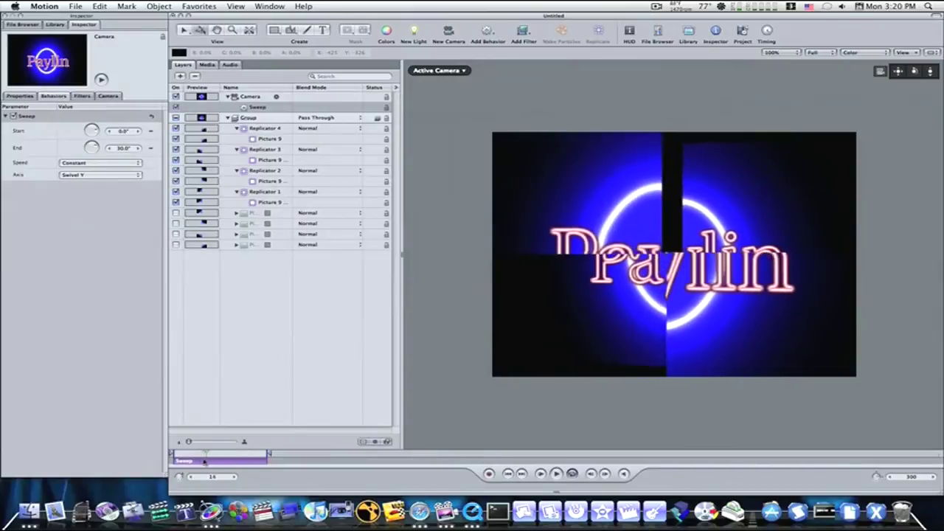
{"action": "left_click_drag", "start_coordinate": [233, 465], "coordinate": [267, 466]}
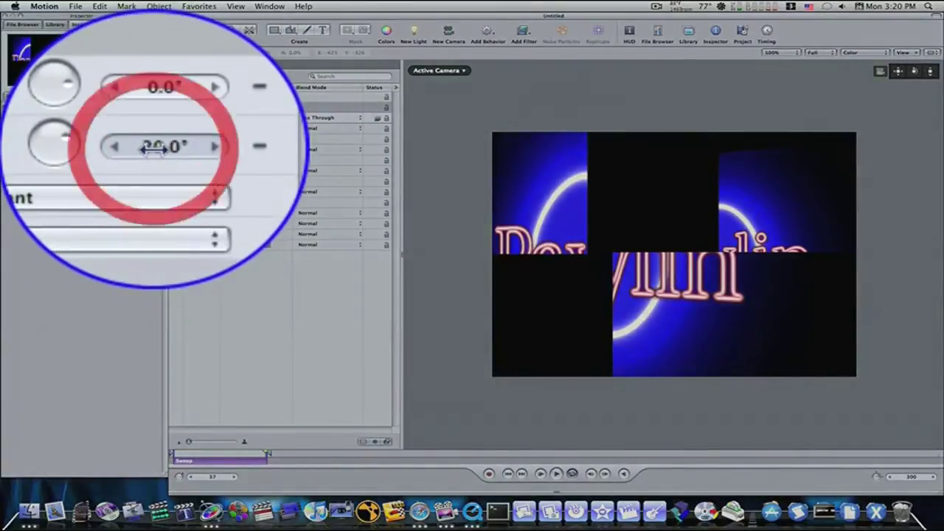
Step: Set the Sweep's End angle to 100°, preview playback, then switch to the desktop Space
{"action": "left_click_drag", "start_coordinate": [132, 150], "coordinate": [174, 159]}
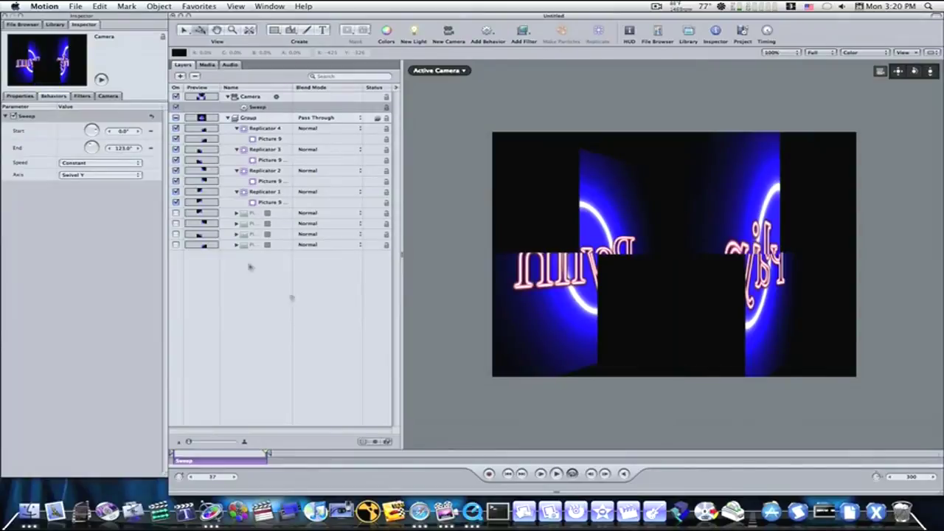
{"action": "left_click", "coordinate": [556, 474]}
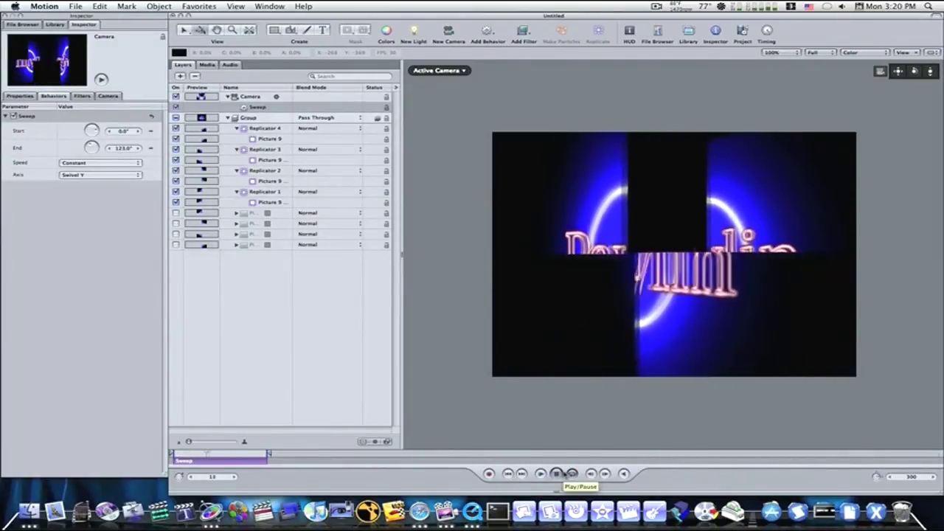
{"action": "left_click", "coordinate": [557, 473]}
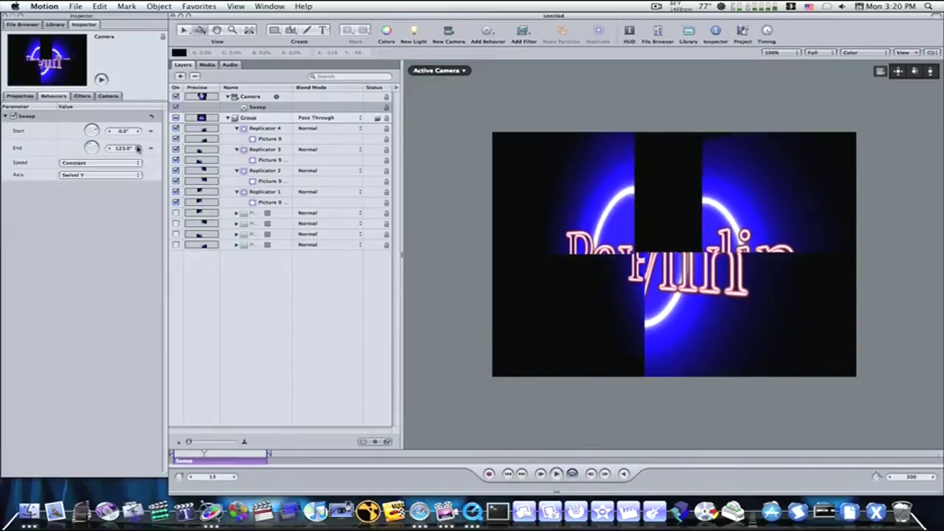
{"action": "left_click_drag", "start_coordinate": [127, 148], "coordinate": [136, 148]}
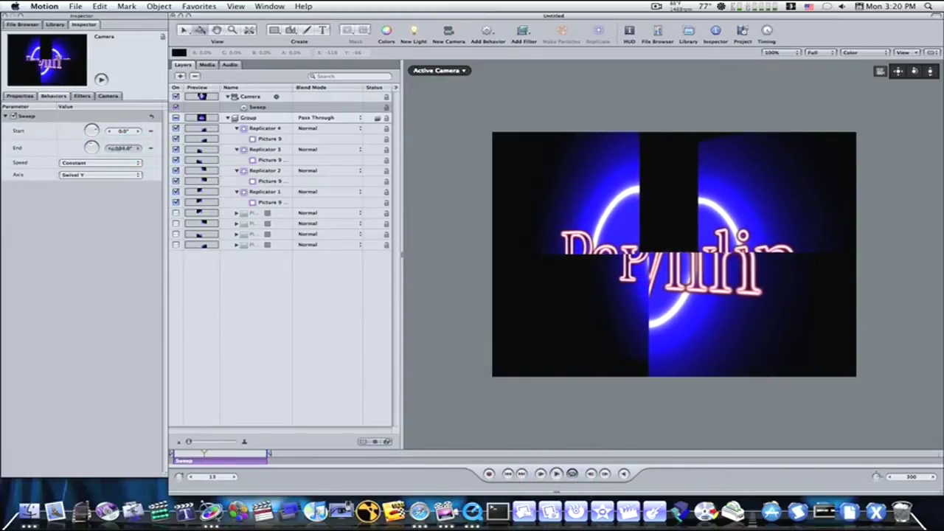
{"action": "left_click", "coordinate": [543, 472]}
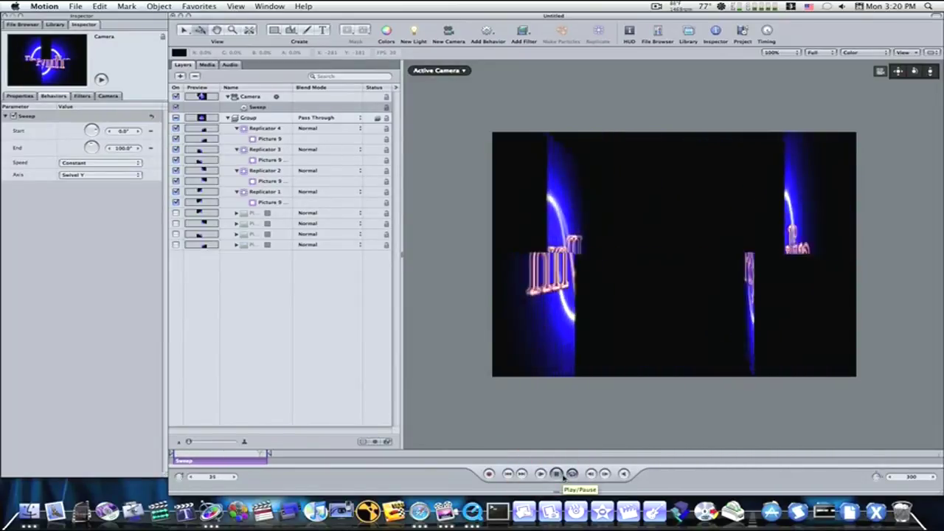
{"action": "left_click", "coordinate": [563, 474]}
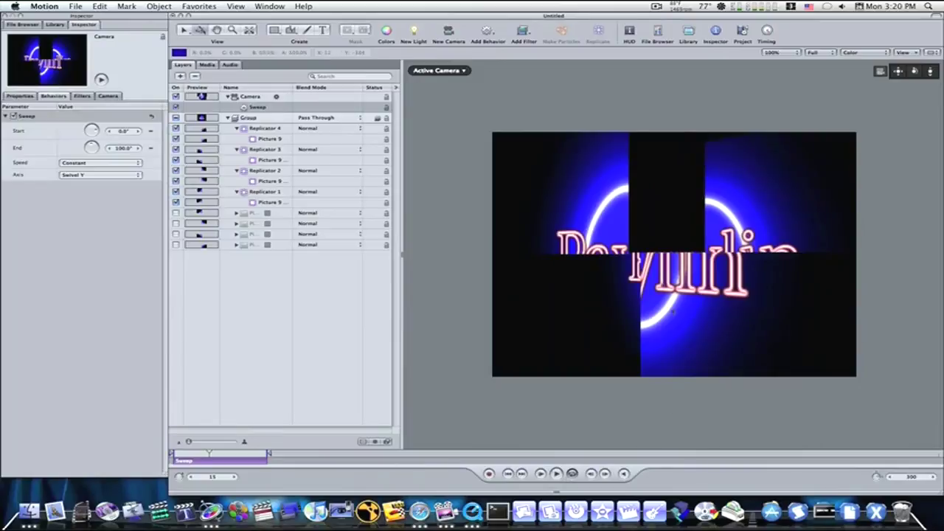
{"action": "key", "text": "F8"}
Step: Play shatter.mov looping in an enlarged QuickTime window, then pause and return to Motion
{"action": "left_click", "coordinate": [846, 255]}
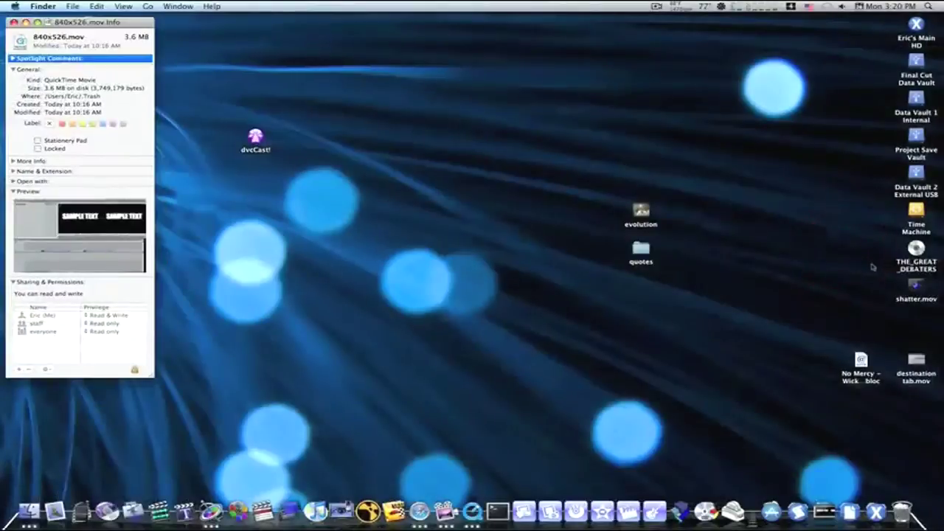
{"action": "double_click", "coordinate": [916, 285]}
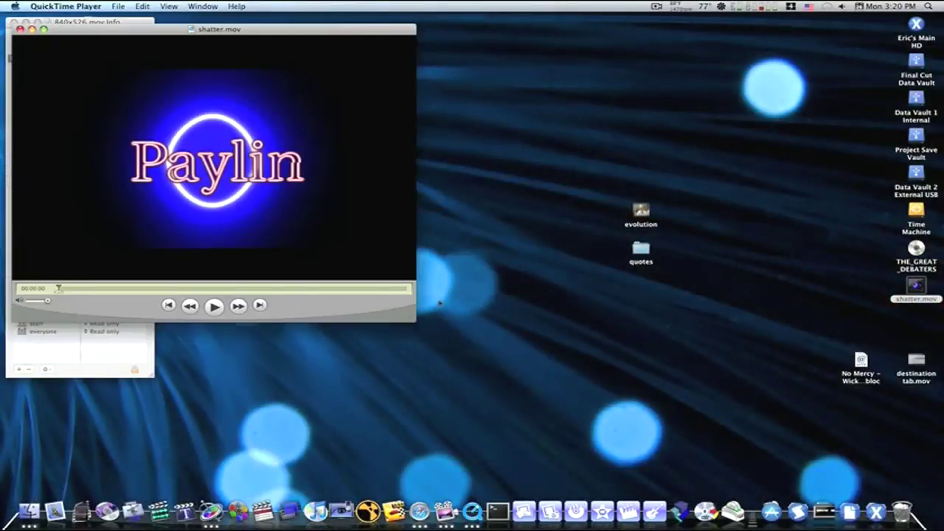
{"action": "left_click_drag", "start_coordinate": [416, 319], "coordinate": [651, 463]}
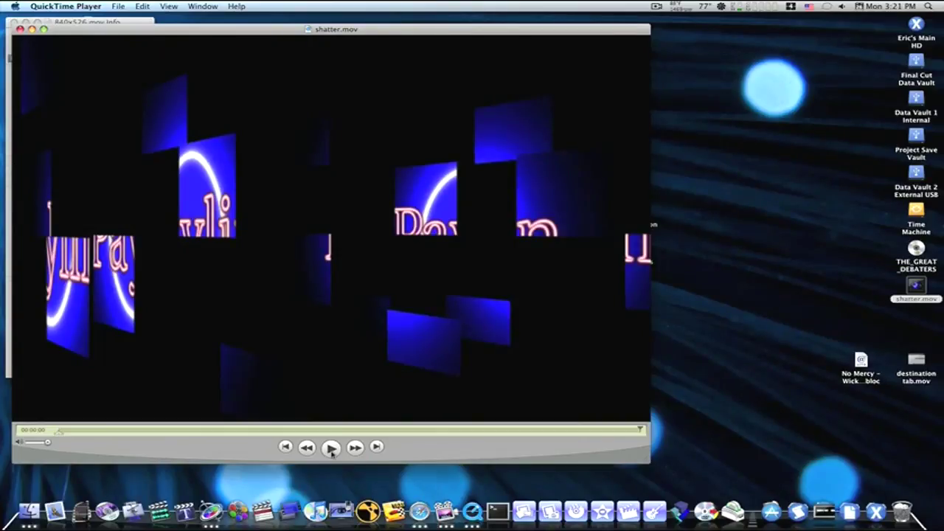
{"action": "key", "text": "super+l"}
{"action": "left_click", "coordinate": [332, 451]}
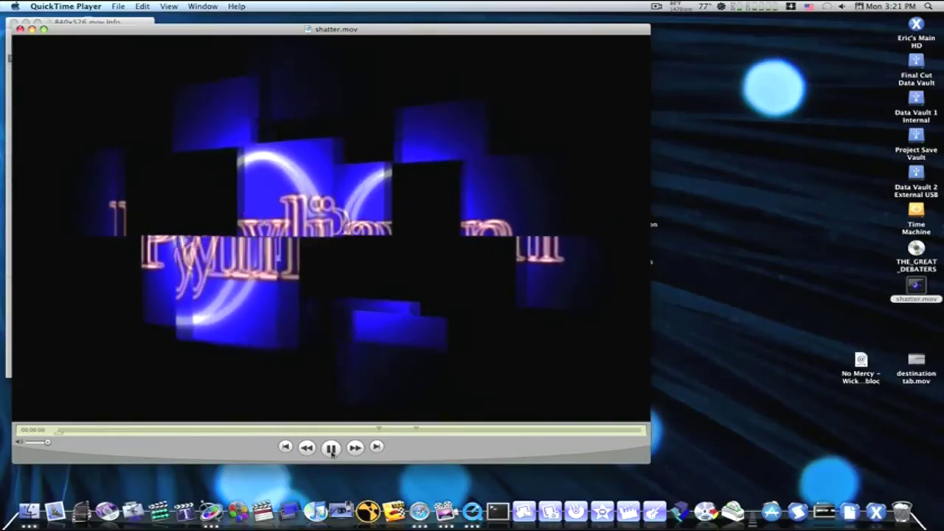
{"action": "left_click", "coordinate": [331, 447]}
{"action": "left_click", "coordinate": [211, 510]}
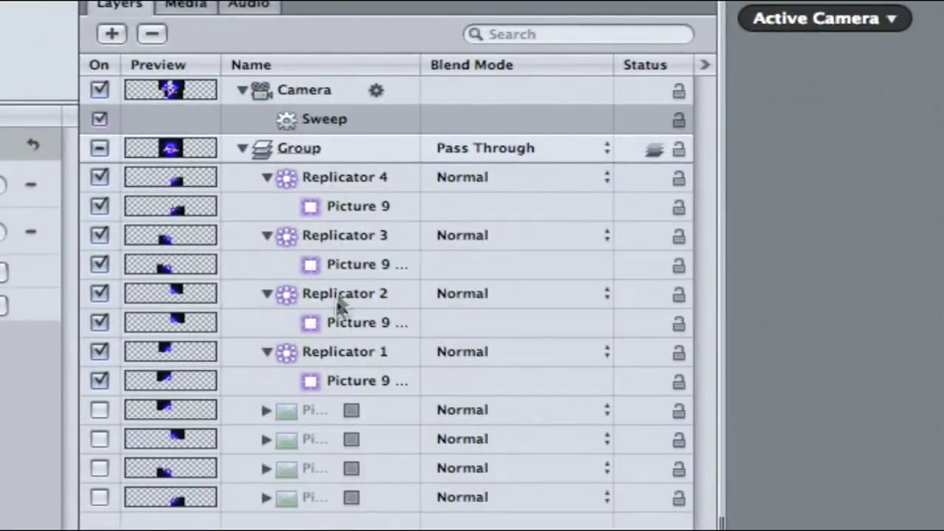
Step: Expand the first unchecked picture group in the Layers list to show its rectangle layer
{"action": "left_click", "coordinate": [268, 412]}
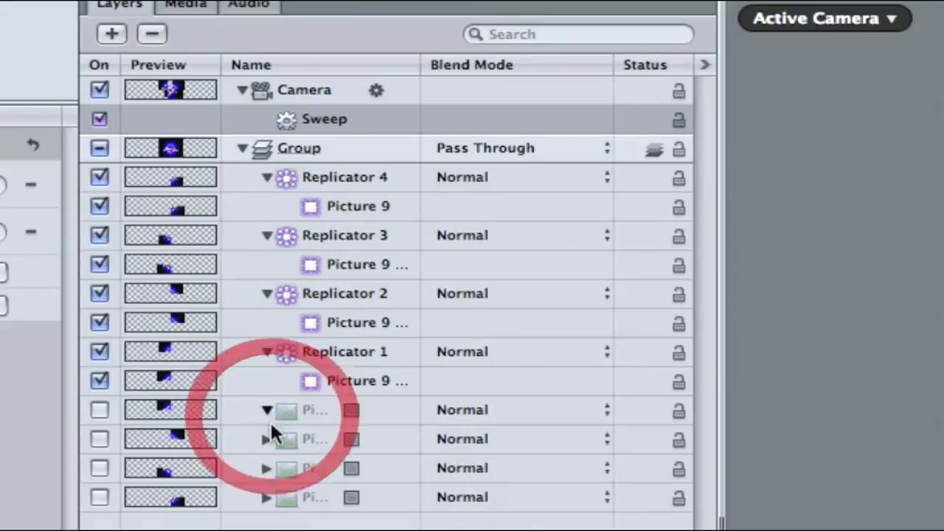